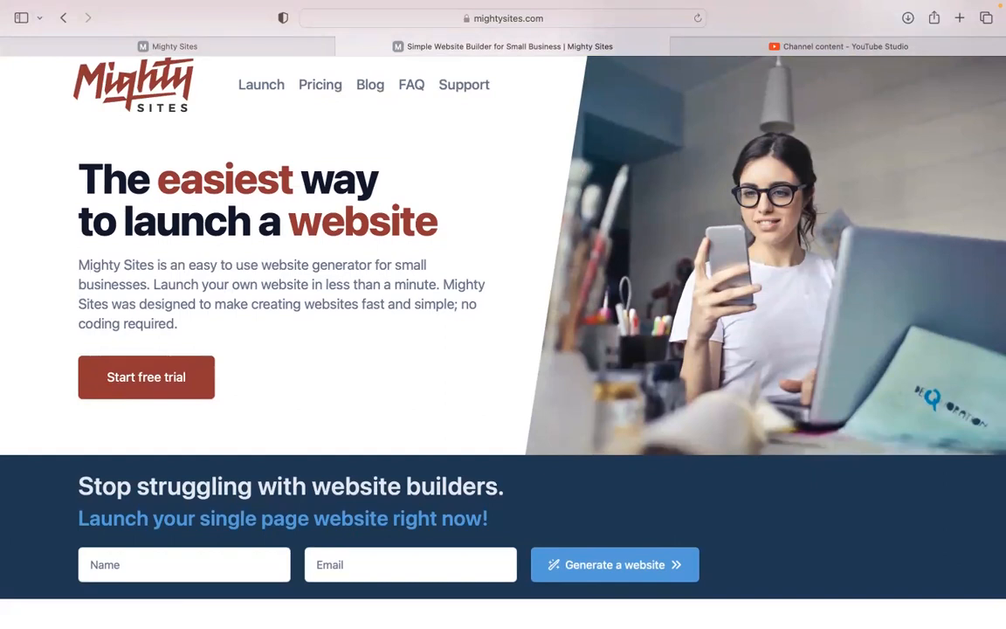
Scroll down the mightysites.com landing page, briefly highlighting the paragraph about removing barriers
{"action": "scroll", "coordinate": [503, 254], "scroll_direction": "down", "scroll_amount": 2}
{"action": "scroll", "coordinate": [503, 315], "scroll_direction": "down", "scroll_amount": 2}
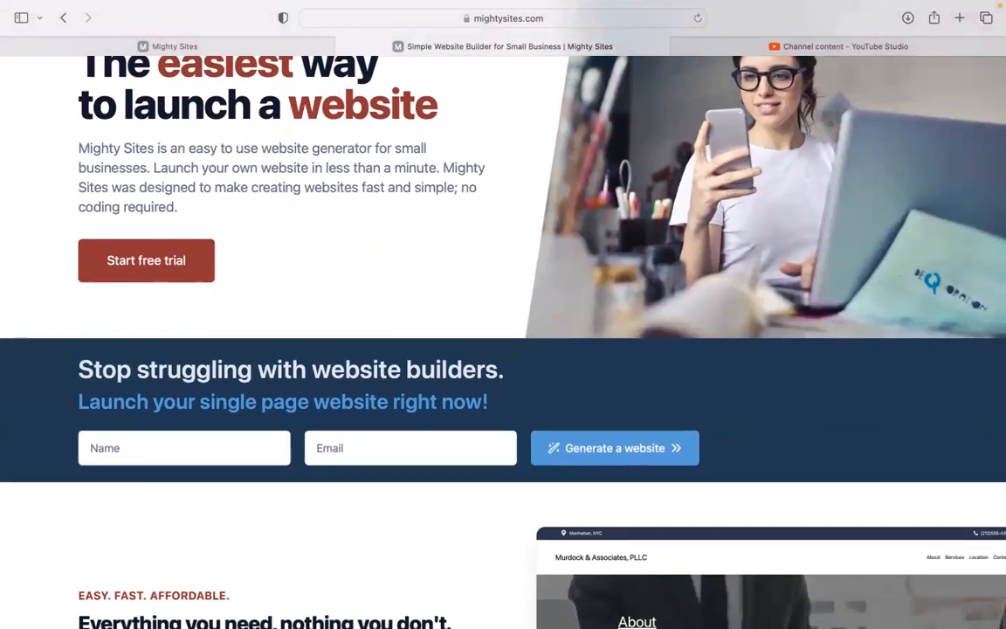
{"action": "scroll", "coordinate": [503, 314], "scroll_direction": "down", "scroll_amount": 4}
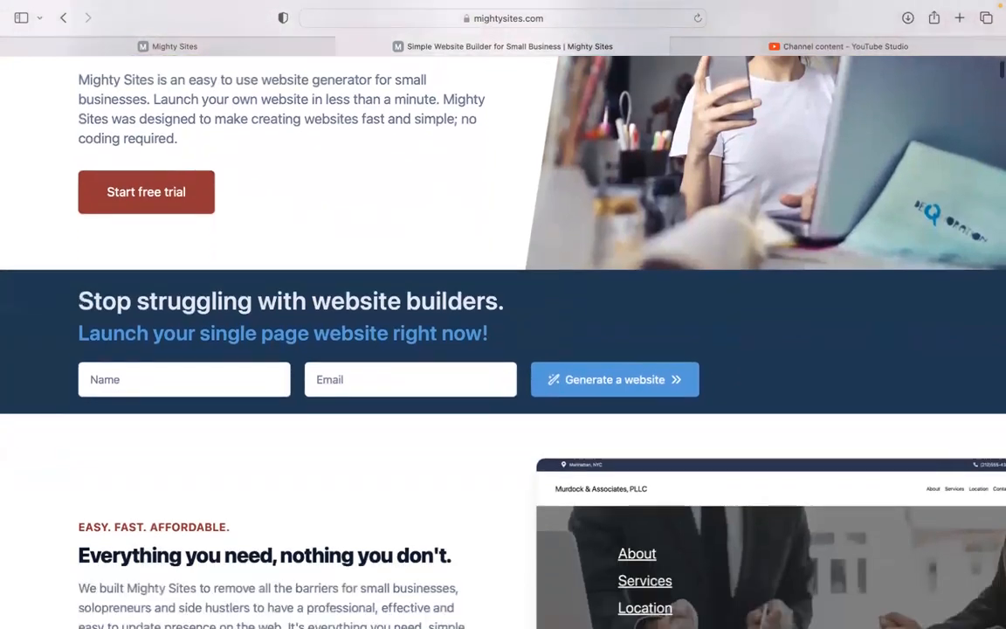
{"action": "scroll", "coordinate": [503, 314], "scroll_direction": "down", "scroll_amount": 8}
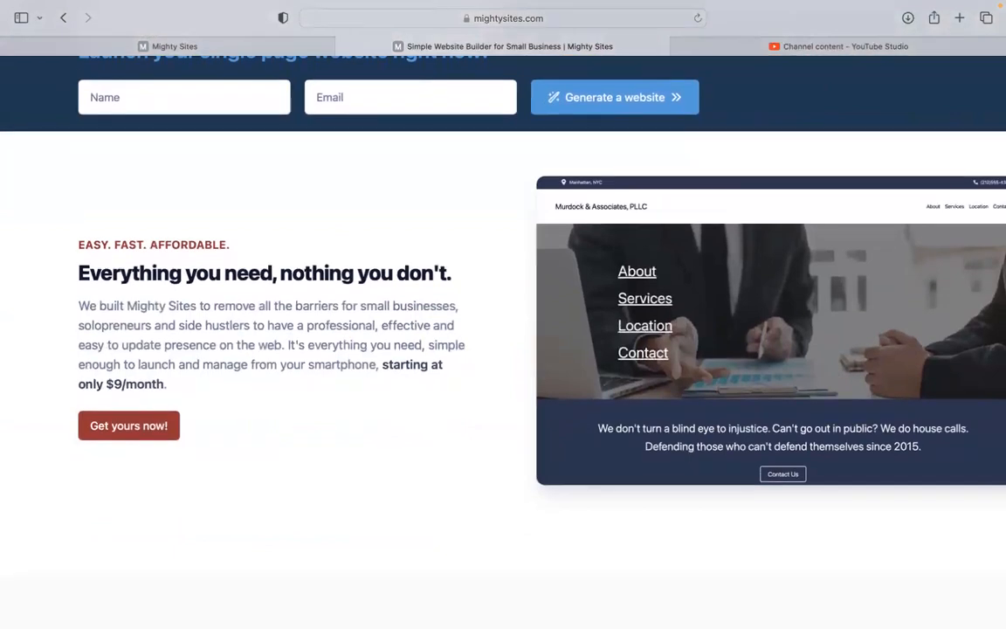
{"action": "scroll", "coordinate": [503, 314], "scroll_direction": "down", "scroll_amount": 4}
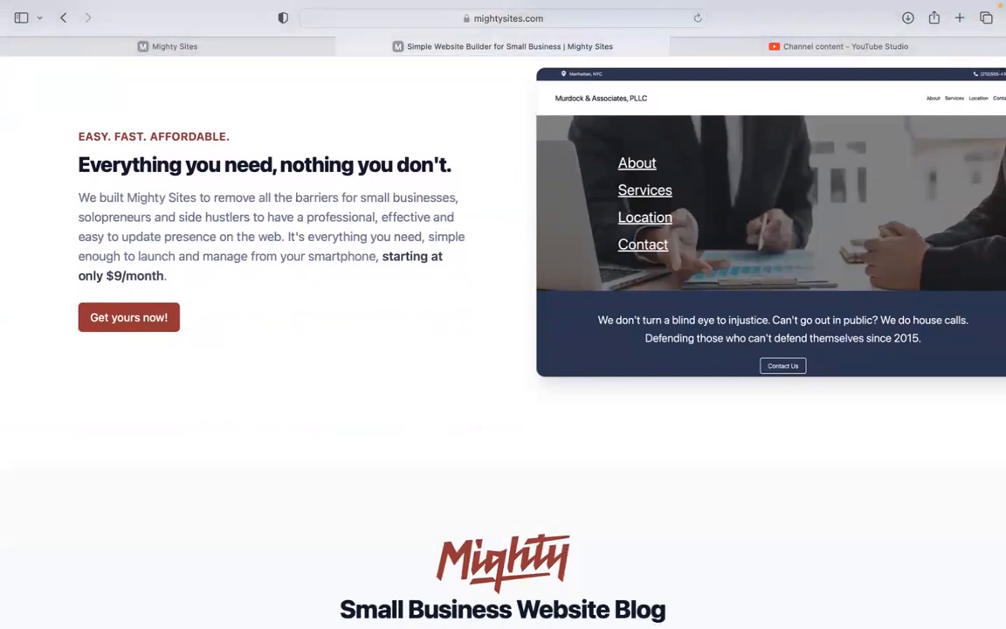
{"action": "scroll", "coordinate": [504, 314], "scroll_direction": "down", "scroll_amount": 2}
{"action": "left_click_drag", "start_coordinate": [79, 161], "coordinate": [196, 250]}
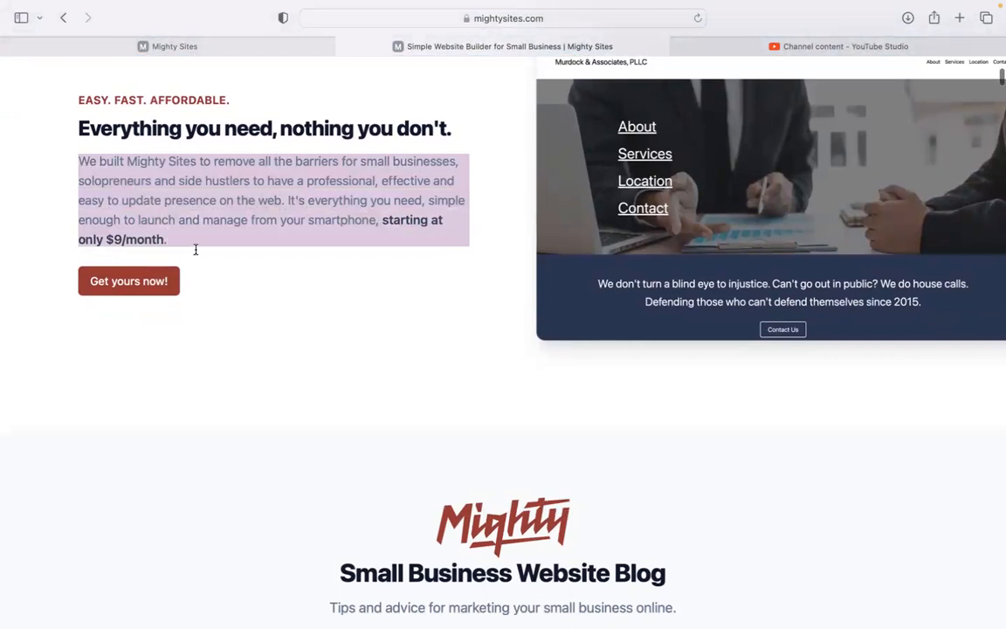
{"action": "left_click", "coordinate": [306, 349]}
Scroll to the end of the landing page, then switch to the site-builder tab
{"action": "scroll", "coordinate": [306, 350], "scroll_direction": "down", "scroll_amount": 5}
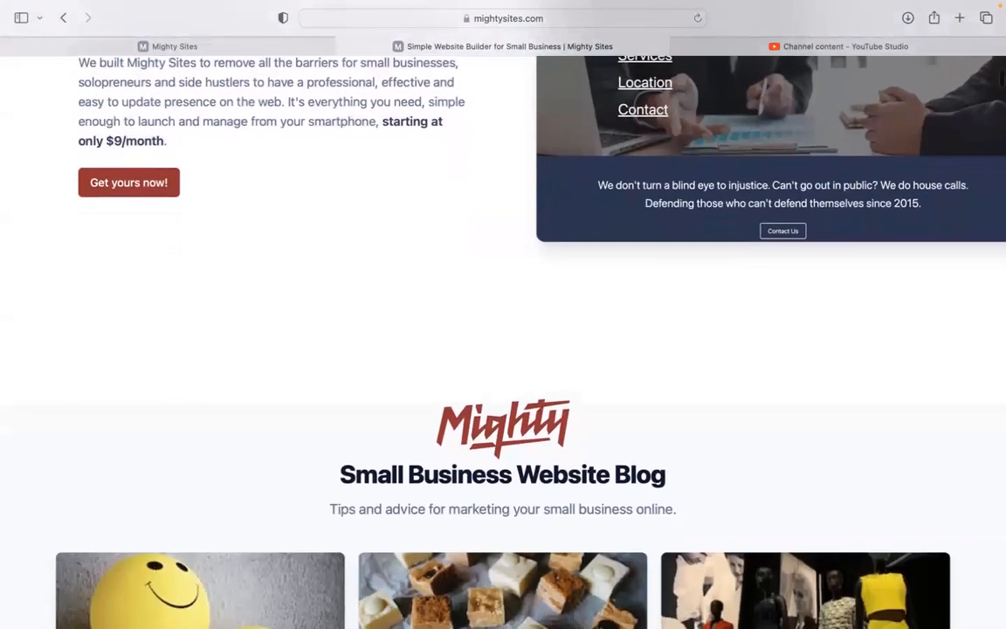
{"action": "scroll", "coordinate": [503, 350], "scroll_direction": "down", "scroll_amount": 5}
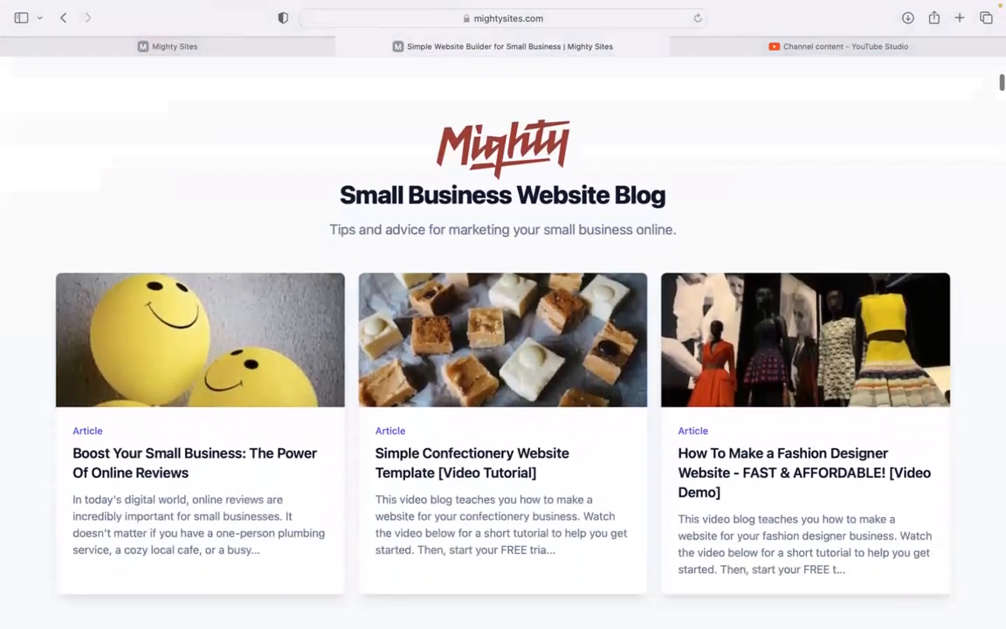
{"action": "scroll", "coordinate": [503, 349], "scroll_direction": "down", "scroll_amount": 5}
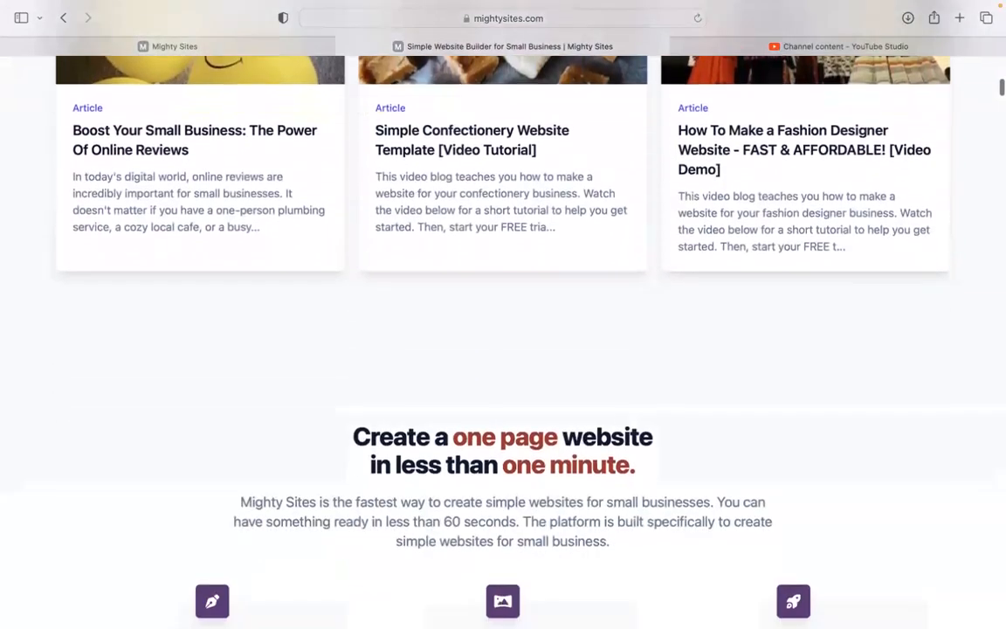
{"action": "scroll", "coordinate": [503, 349], "scroll_direction": "down", "scroll_amount": 4}
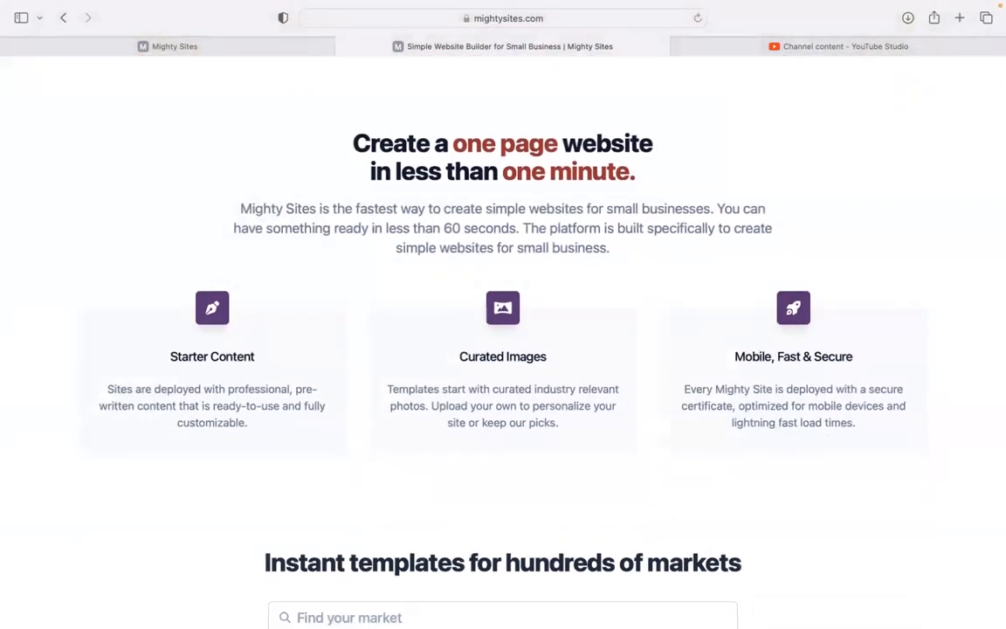
{"action": "scroll", "coordinate": [503, 350], "scroll_direction": "down", "scroll_amount": 3}
{"action": "scroll", "coordinate": [503, 349], "scroll_direction": "up", "scroll_amount": 2}
{"action": "scroll", "coordinate": [276, 299], "scroll_direction": "up", "scroll_amount": 2}
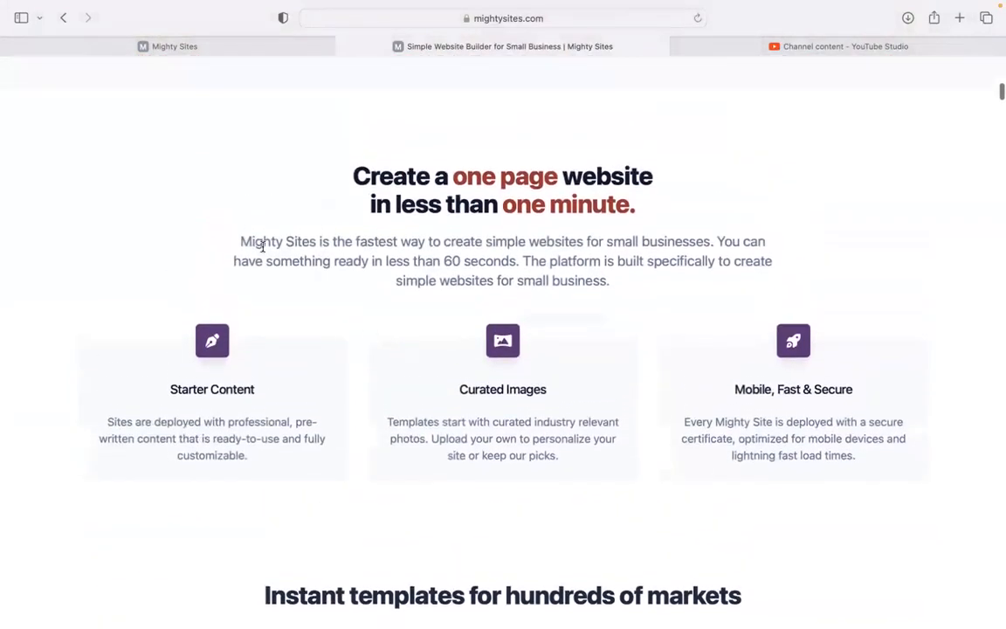
{"action": "left_click", "coordinate": [275, 40]}
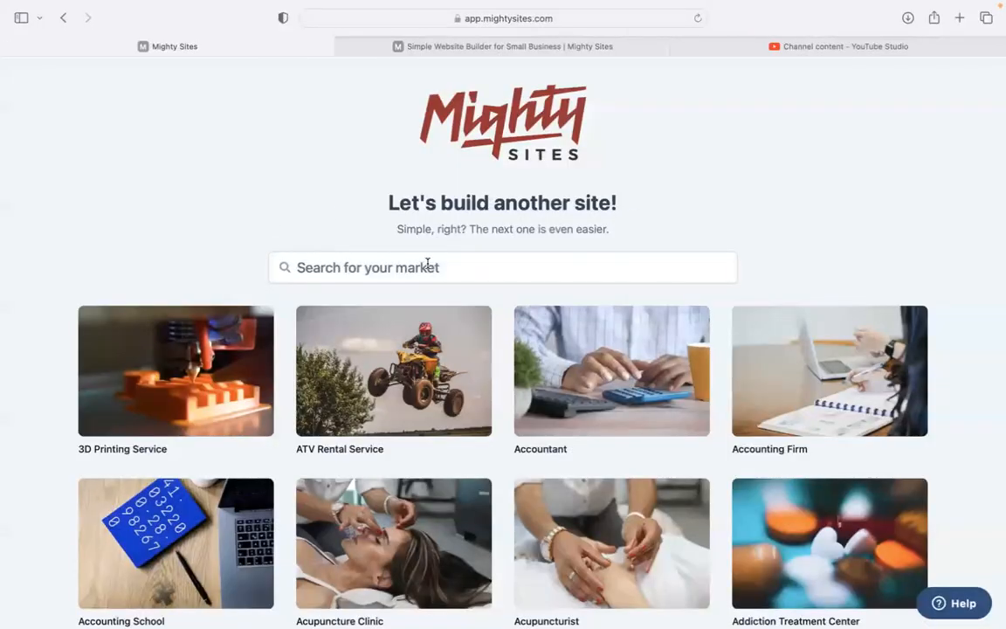
Search the markets for 'home stay', open the Restaurant form by mistake, and return
{"action": "scroll", "coordinate": [266, 184], "scroll_direction": "down", "scroll_amount": 5}
{"action": "scroll", "coordinate": [503, 340], "scroll_direction": "down", "scroll_amount": 3}
{"action": "scroll", "coordinate": [503, 341], "scroll_direction": "down", "scroll_amount": 8}
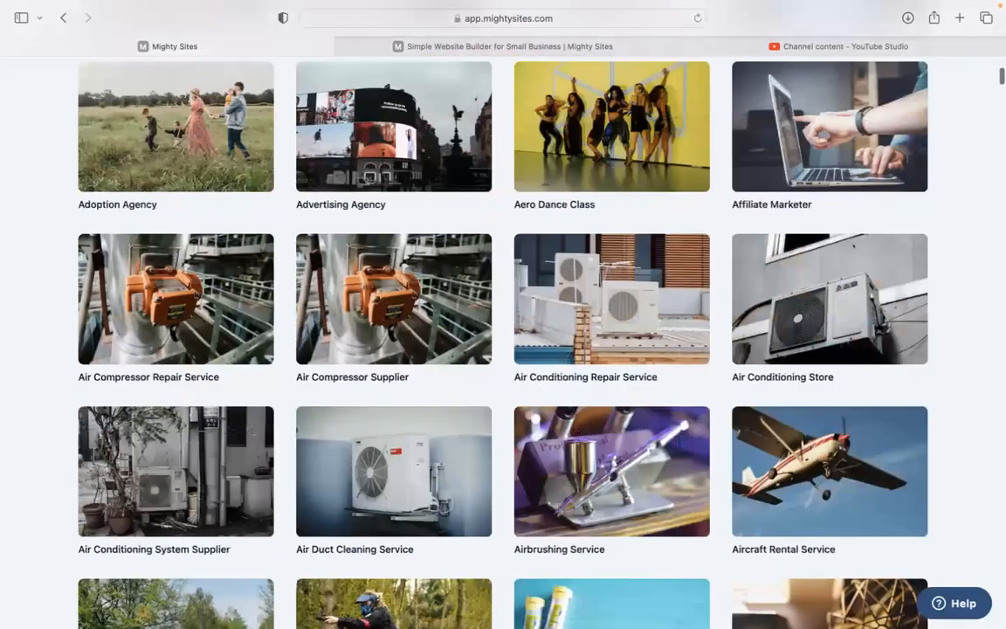
{"action": "scroll", "coordinate": [503, 340], "scroll_direction": "down", "scroll_amount": 4}
{"action": "scroll", "coordinate": [503, 341], "scroll_direction": "up", "scroll_amount": 12}
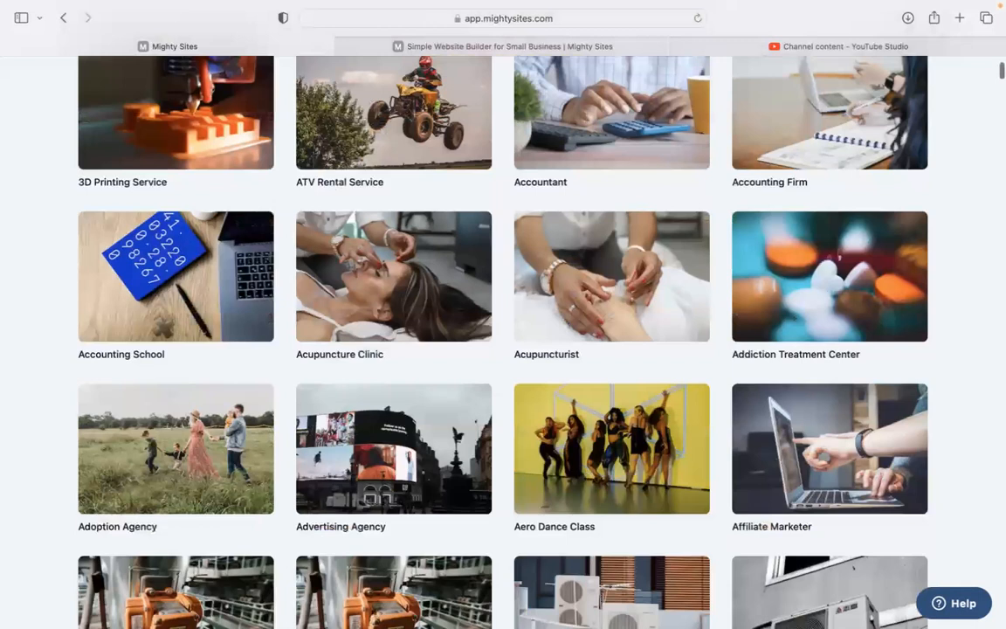
{"action": "scroll", "coordinate": [404, 240], "scroll_direction": "up", "scroll_amount": 7}
{"action": "left_click", "coordinate": [434, 217]}
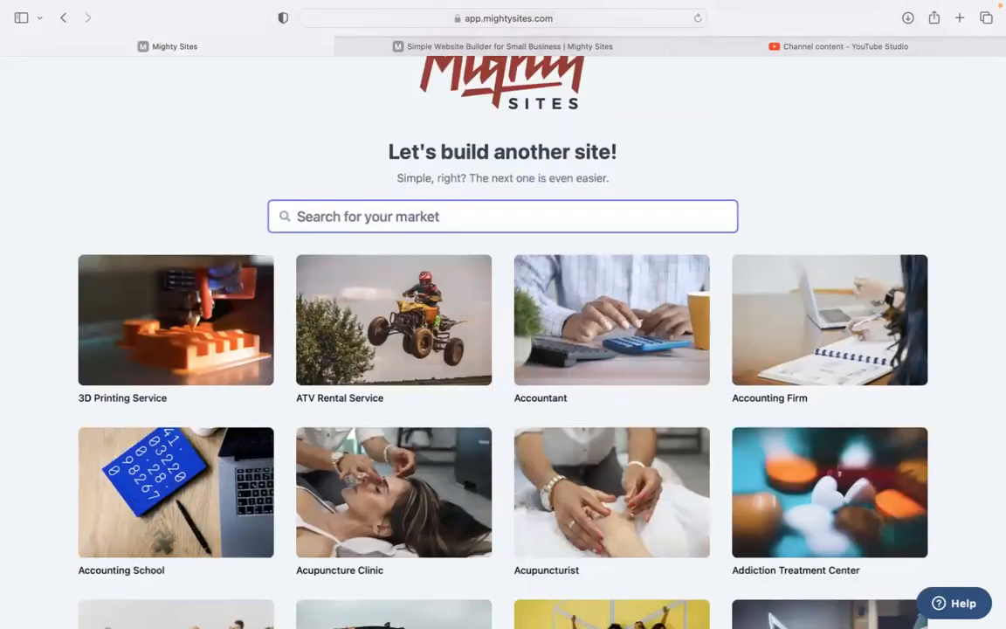
{"action": "type", "text": "home sta"}
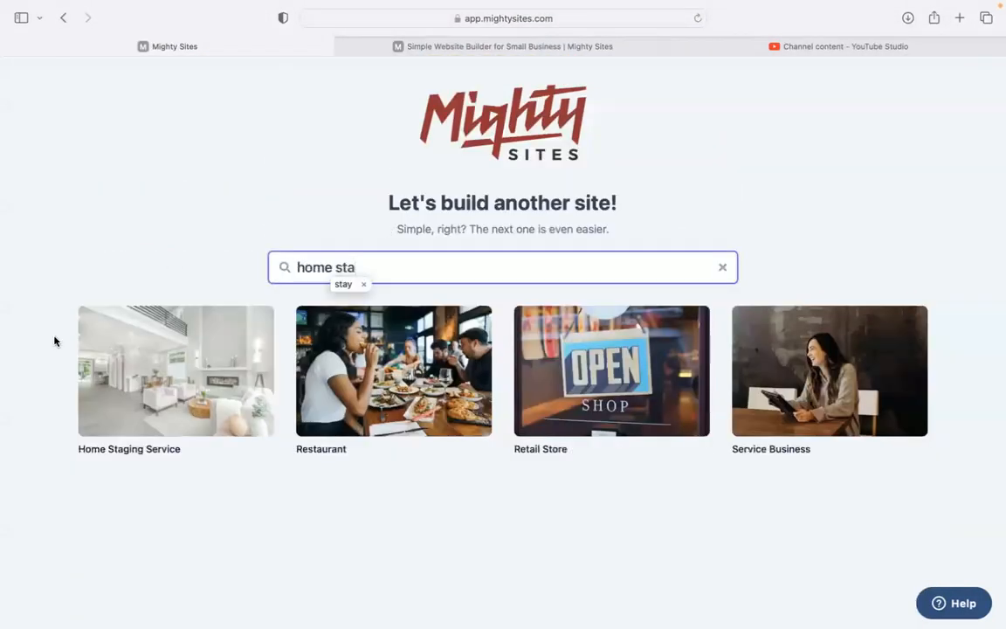
{"action": "type", "text": "y"}
{"action": "left_click", "coordinate": [147, 313]}
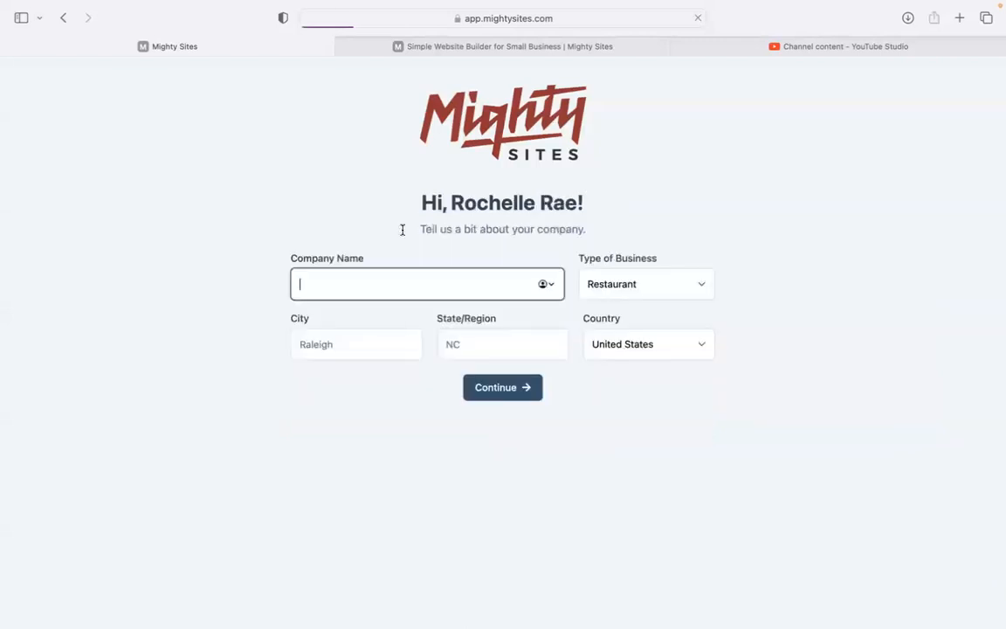
{"action": "left_click", "coordinate": [63, 19]}
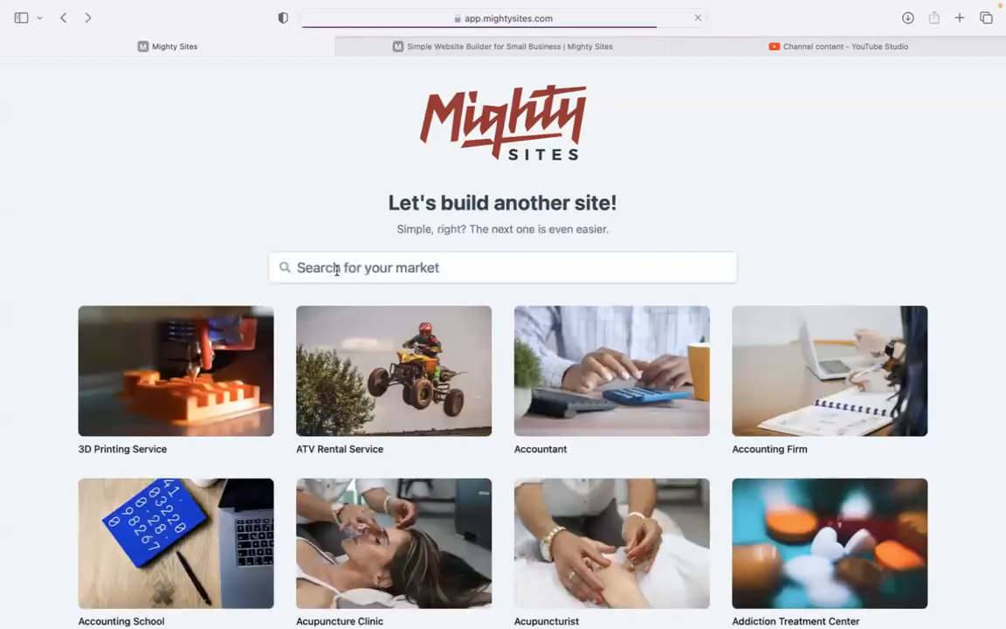
Correct the market search to 'home stag' and choose the Home Staging Service template
{"action": "left_click", "coordinate": [338, 267]}
{"action": "type", "text": "h"}
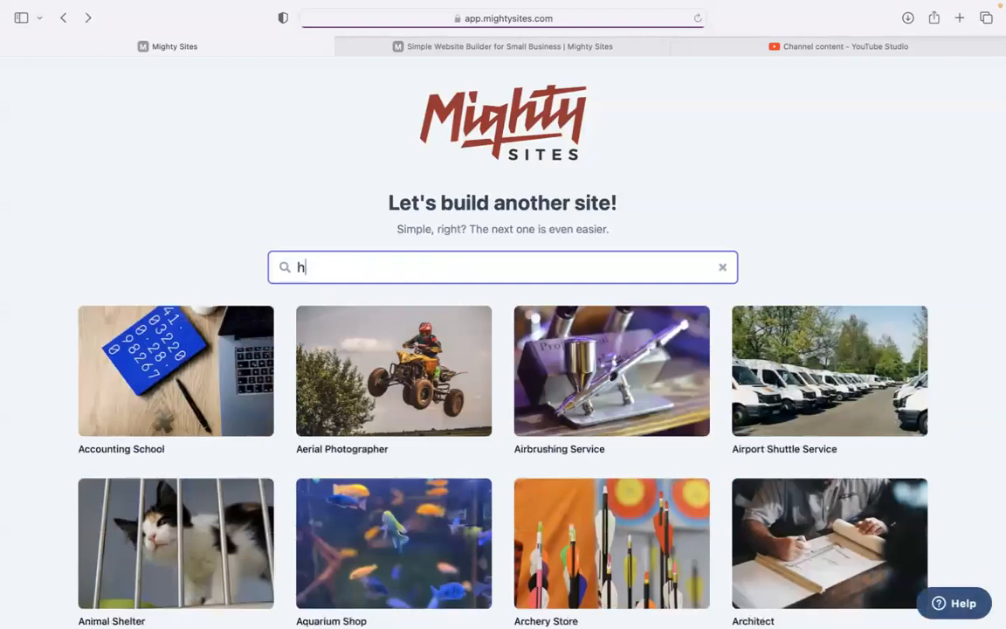
{"action": "type", "text": "ome sta"}
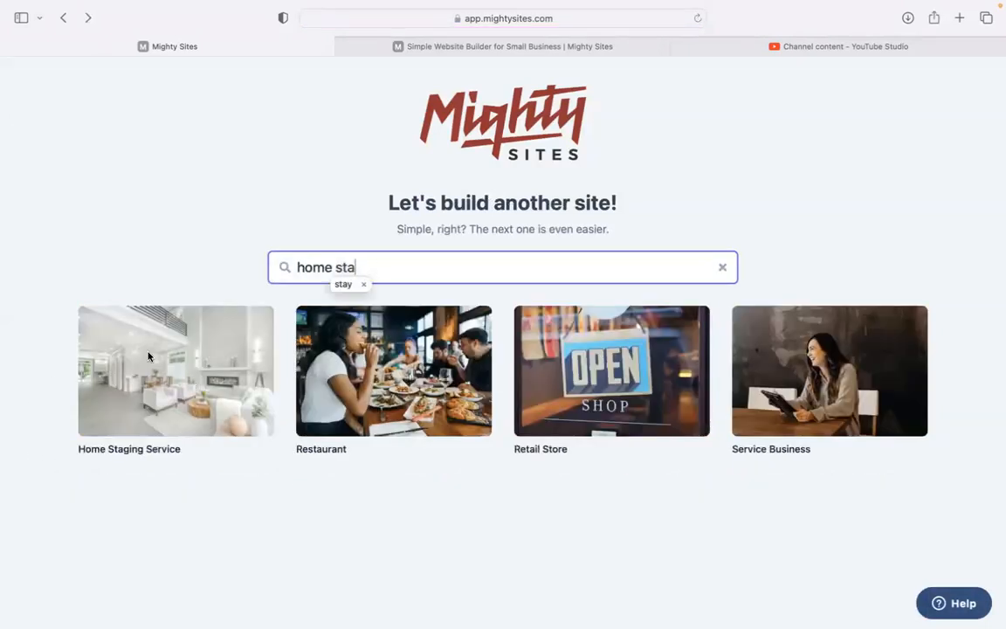
{"action": "left_click", "coordinate": [183, 473]}
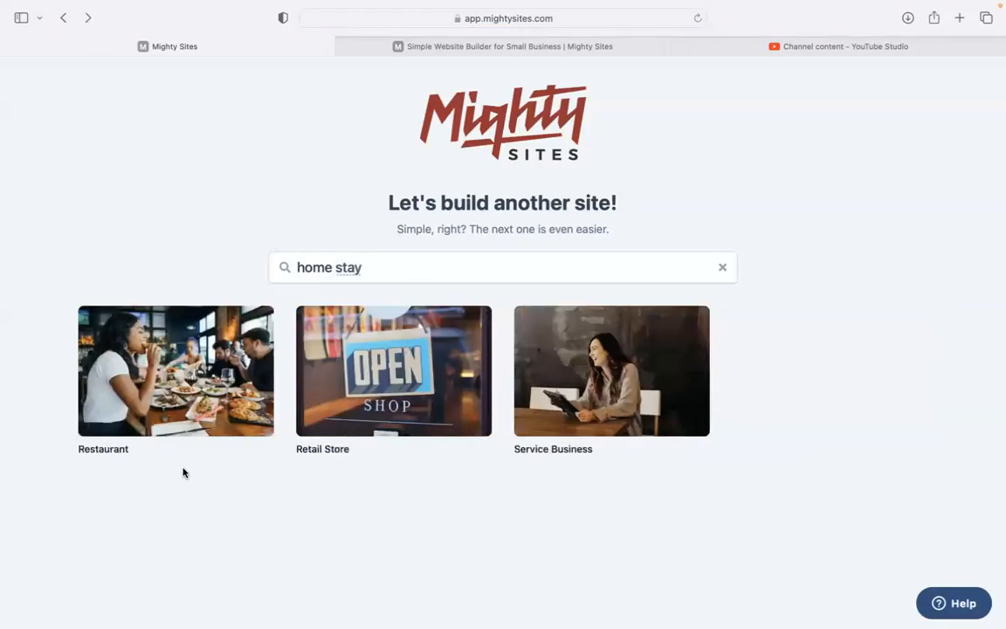
{"action": "left_click", "coordinate": [418, 265]}
{"action": "key", "text": "BackSpace"}
{"action": "type", "text": "g"}
{"action": "left_click", "coordinate": [182, 372]}
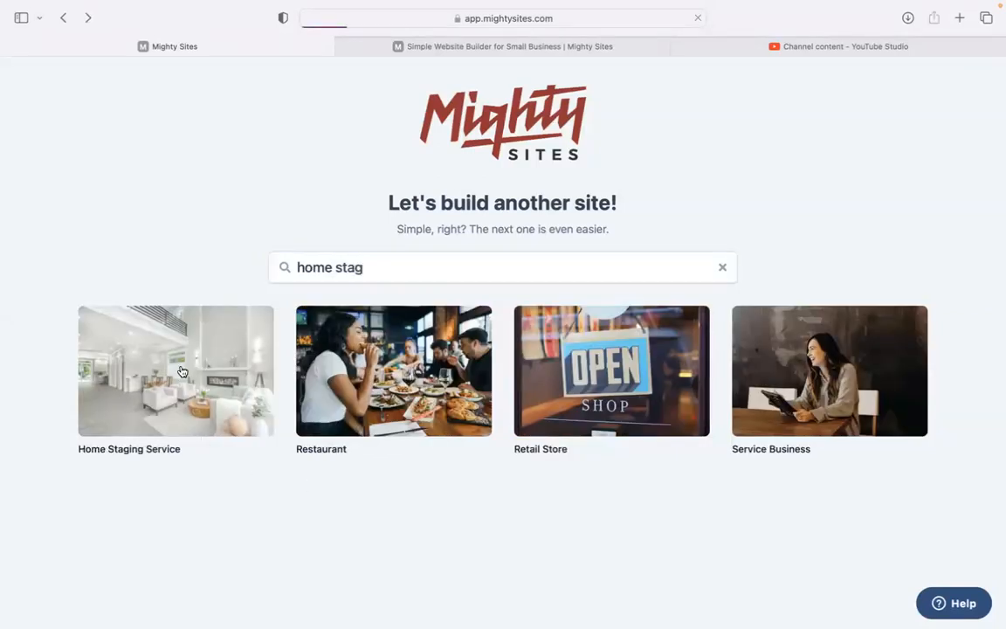
Enter the home staging company's name in the Company Name field
{"action": "type", "text": "ROch"}
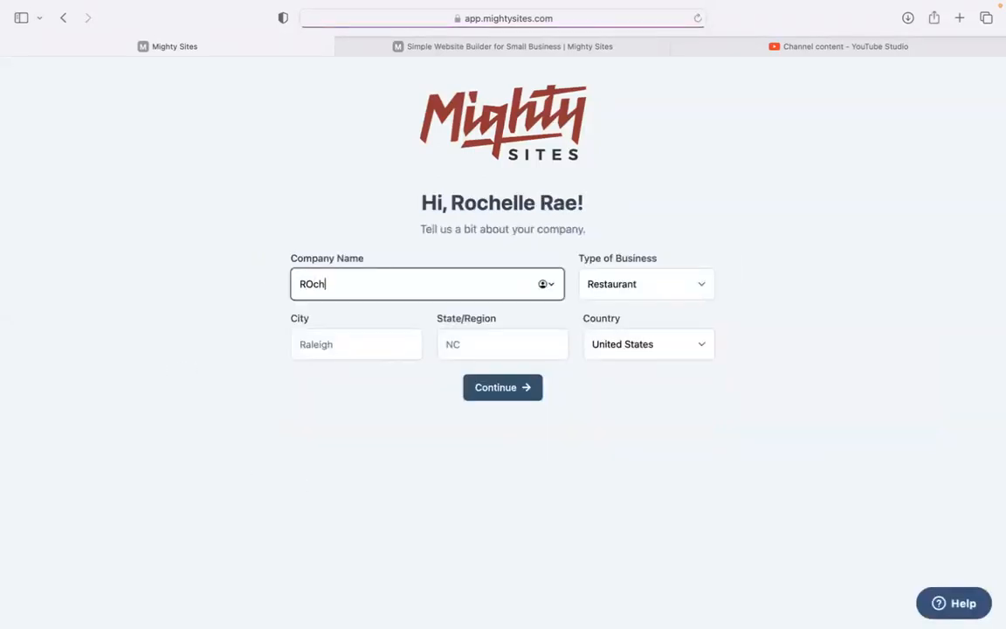
{"action": "key", "text": "BackSpace"}
{"action": "key", "text": "BackSpace"}
{"action": "key", "text": "BackSpace"}
{"action": "type", "text": "ochelle's Home STa"}
{"action": "key", "text": "BackSpace"}
{"action": "key", "text": "BackSpace"}
{"action": "type", "text": "taging Service"}
Set city Denver, state Colorado and business type Service, then generate the site
{"action": "left_click", "coordinate": [337, 344]}
{"action": "type", "text": "s"}
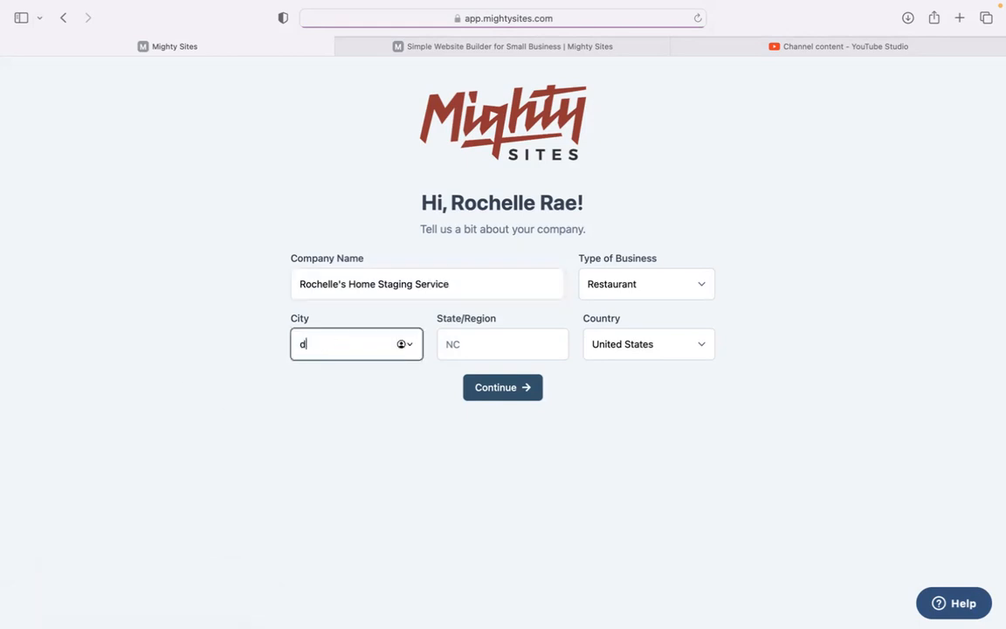
{"action": "type", "text": "enver"}
{"action": "key", "text": "Tab"}
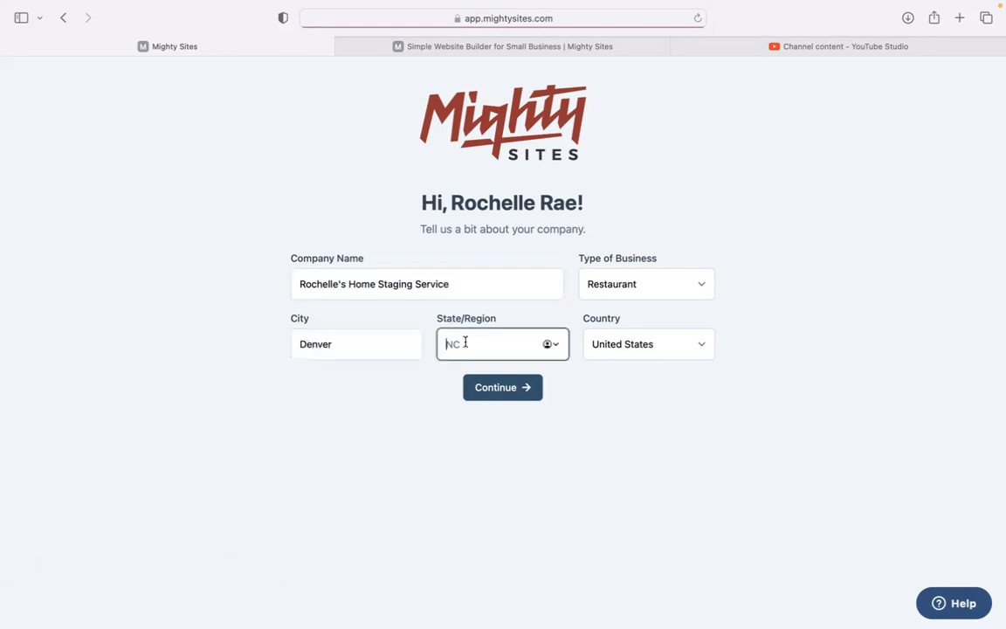
{"action": "type", "text": "Coloe"}
{"action": "type", "text": "s"}
{"action": "key", "text": "BackSpace"}
{"action": "key", "text": "BackSpace"}
{"action": "type", "text": "rado"}
{"action": "left_click", "coordinate": [598, 289]}
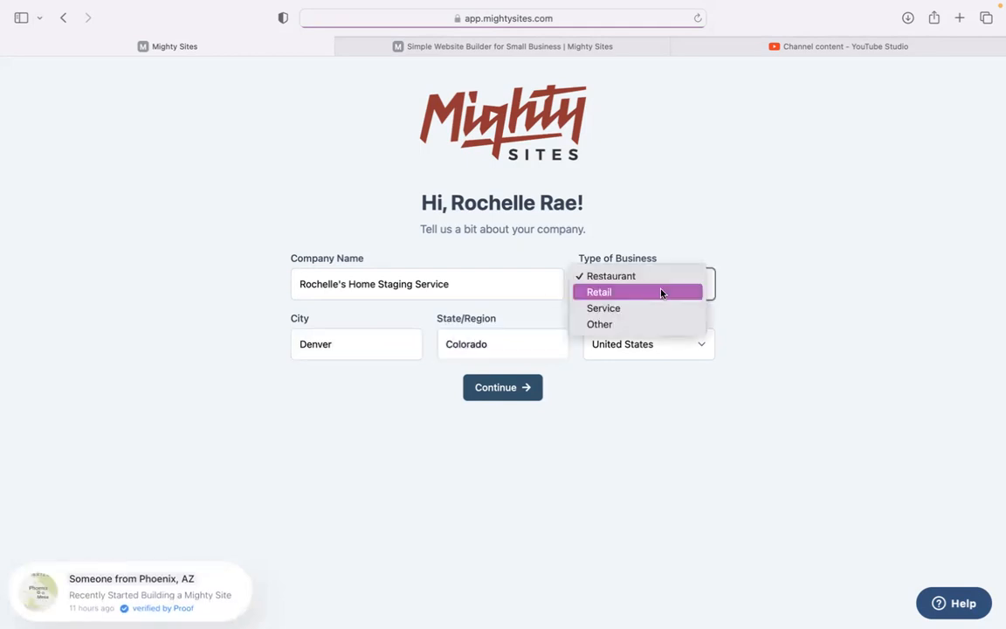
{"action": "left_click", "coordinate": [662, 307]}
{"action": "left_click", "coordinate": [527, 389]}
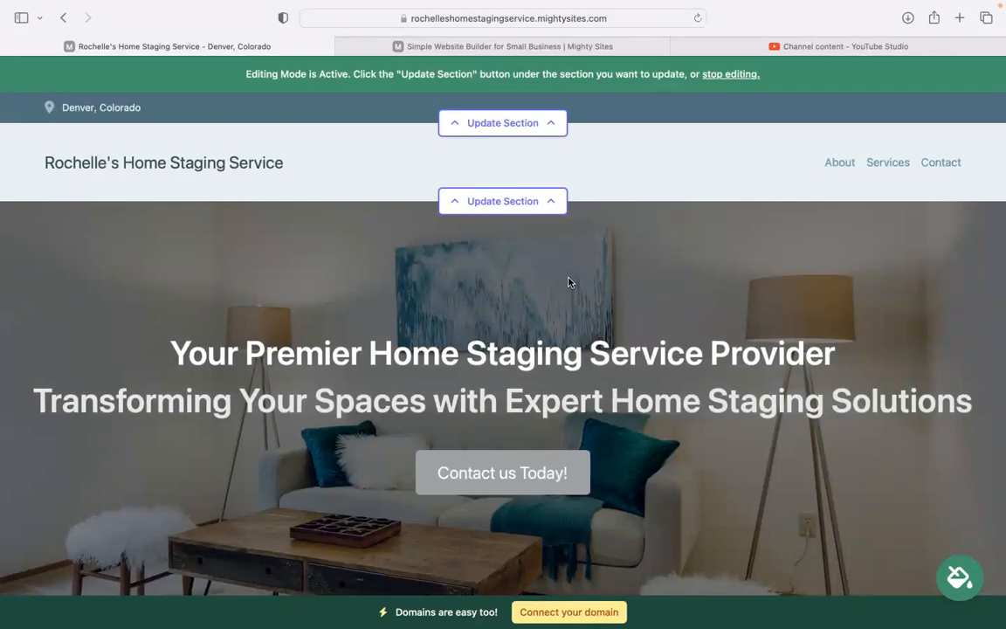
{"action": "scroll", "coordinate": [568, 282], "scroll_direction": "down", "scroll_amount": 5}
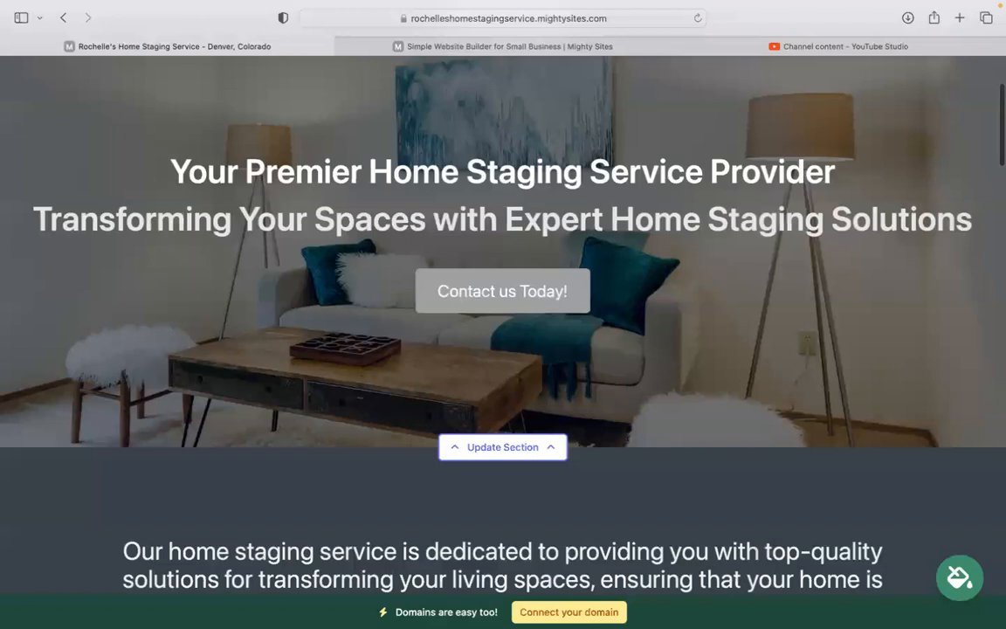
{"action": "scroll", "coordinate": [503, 323], "scroll_direction": "down", "scroll_amount": 8}
{"action": "left_click_drag", "start_coordinate": [95, 207], "coordinate": [847, 327]}
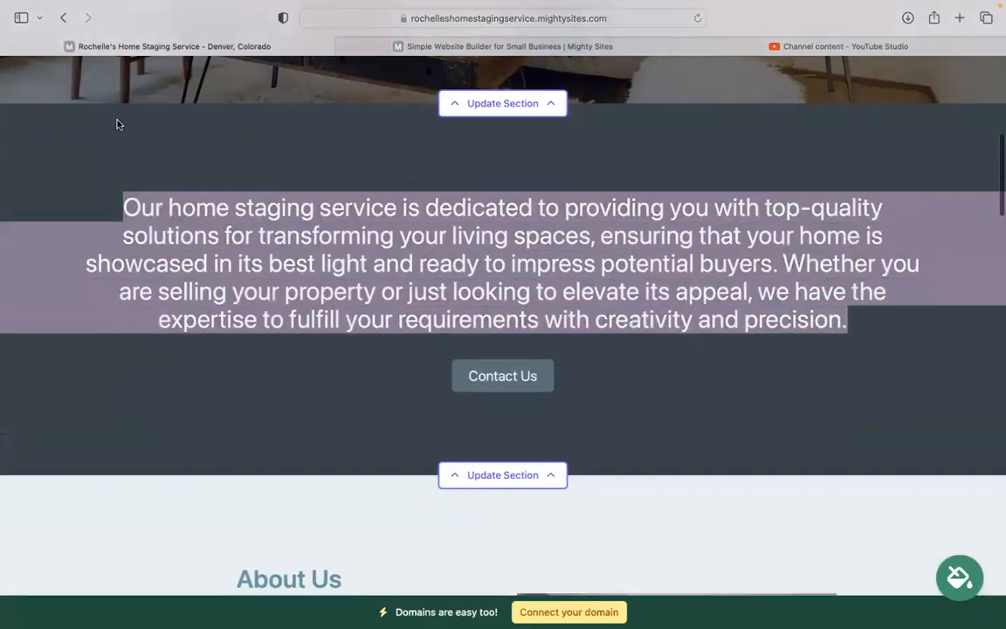
{"action": "left_click", "coordinate": [696, 169]}
{"action": "scroll", "coordinate": [659, 301], "scroll_direction": "down", "scroll_amount": 11}
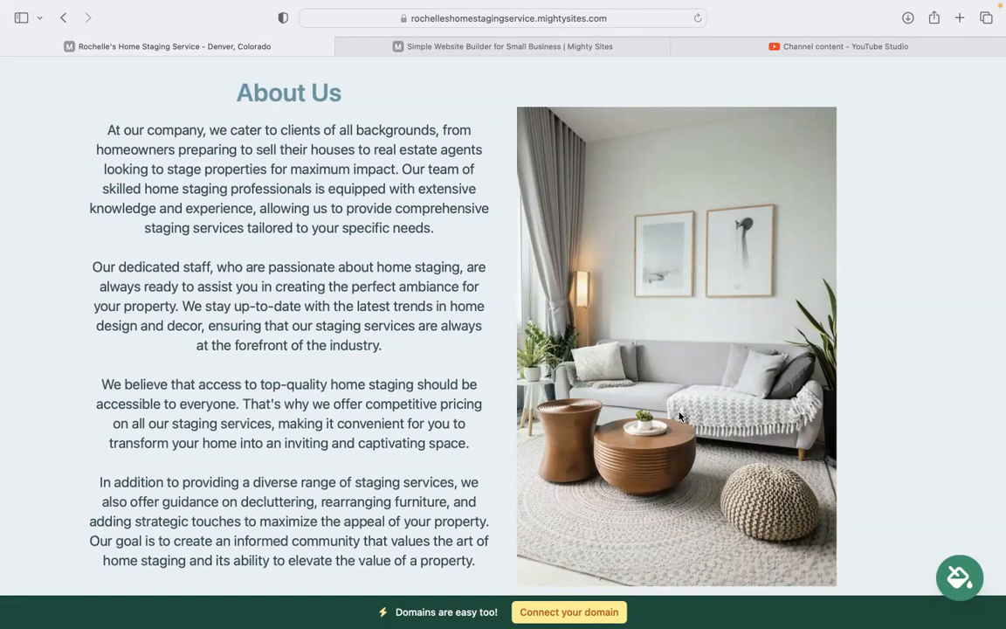
{"action": "scroll", "coordinate": [365, 388], "scroll_direction": "down", "scroll_amount": 10}
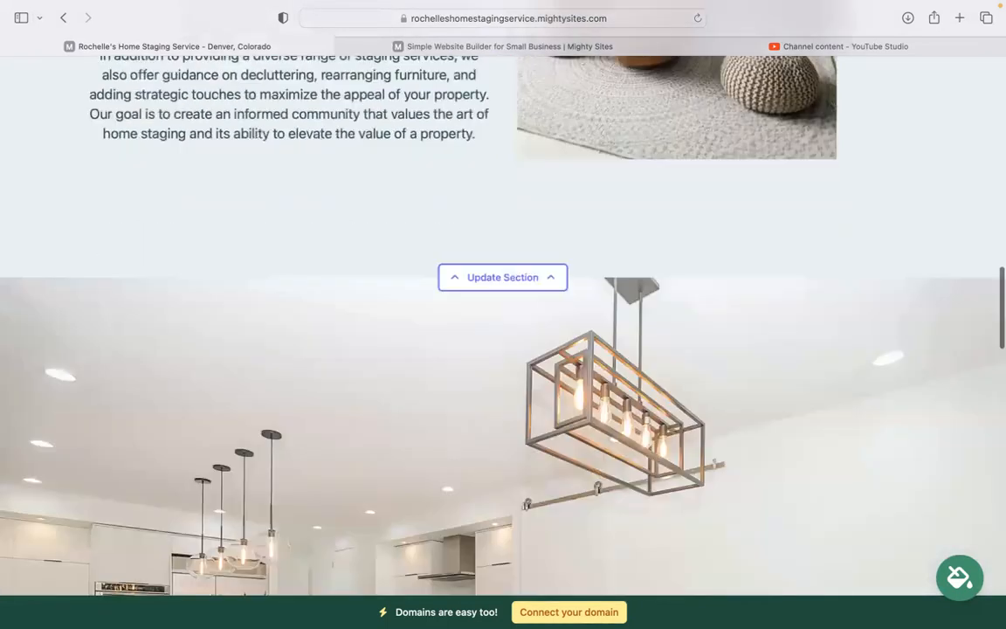
{"action": "scroll", "coordinate": [452, 314], "scroll_direction": "down", "scroll_amount": 1}
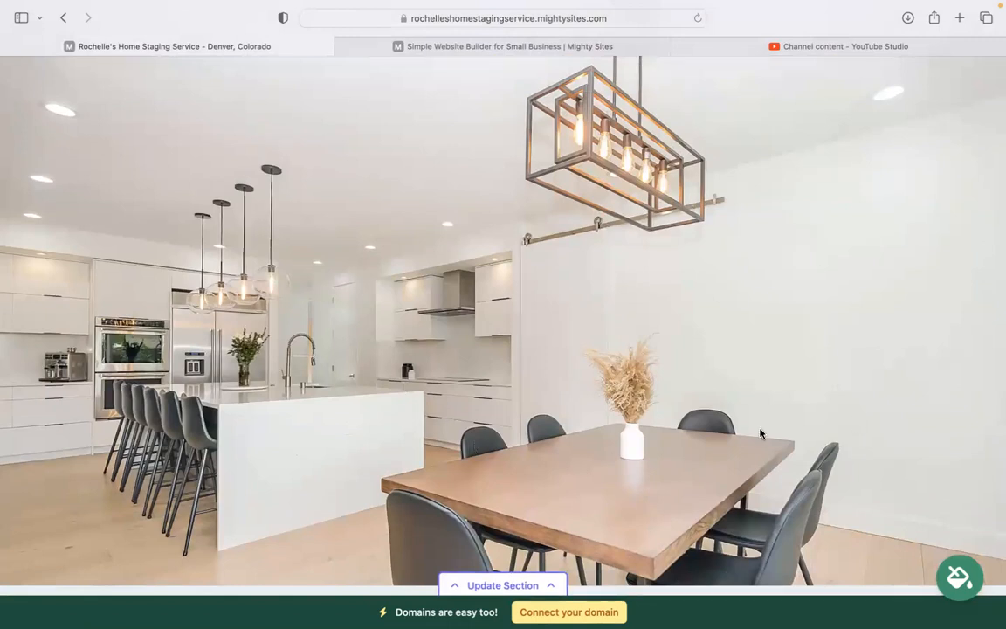
{"action": "scroll", "coordinate": [826, 377], "scroll_direction": "down", "scroll_amount": 2}
{"action": "scroll", "coordinate": [826, 377], "scroll_direction": "down", "scroll_amount": 10}
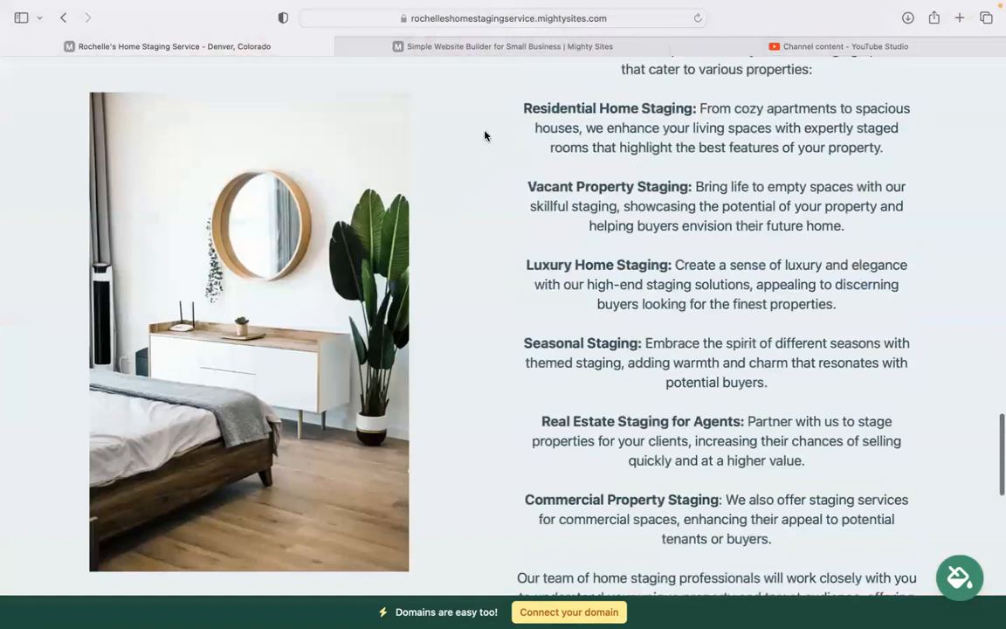
{"action": "left_click_drag", "start_coordinate": [521, 108], "coordinate": [792, 539]}
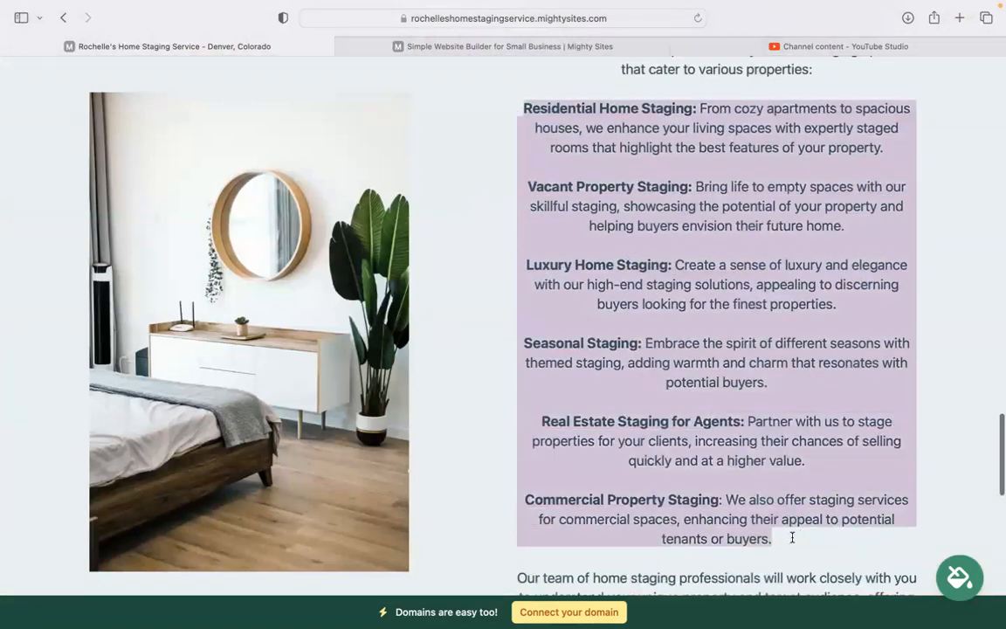
{"action": "left_click", "coordinate": [643, 328]}
{"action": "scroll", "coordinate": [645, 332], "scroll_direction": "down", "scroll_amount": 8}
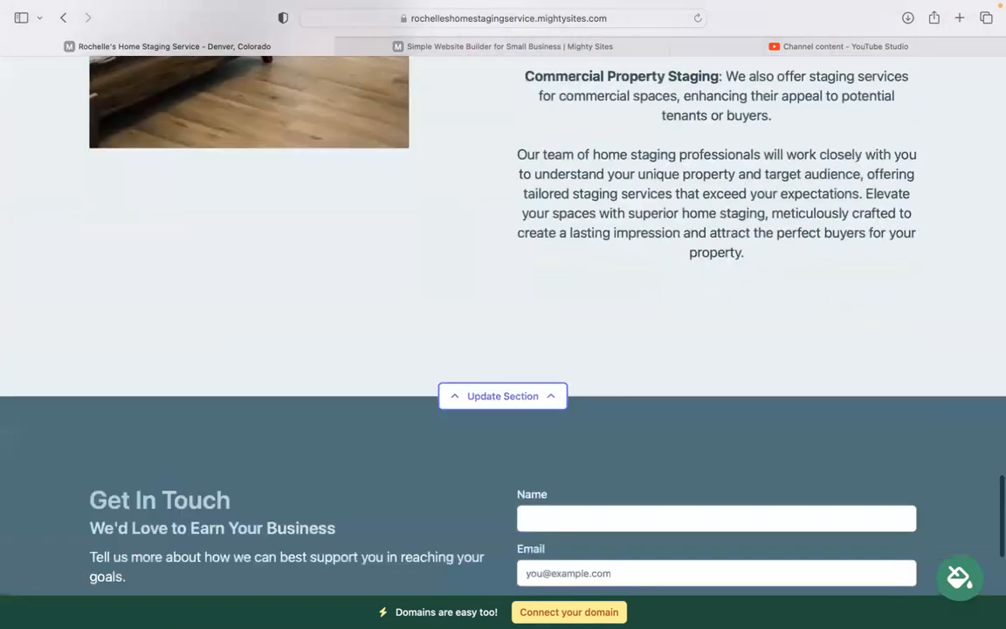
{"action": "scroll", "coordinate": [503, 349], "scroll_direction": "down", "scroll_amount": 5}
{"action": "scroll", "coordinate": [503, 349], "scroll_direction": "up", "scroll_amount": 6}
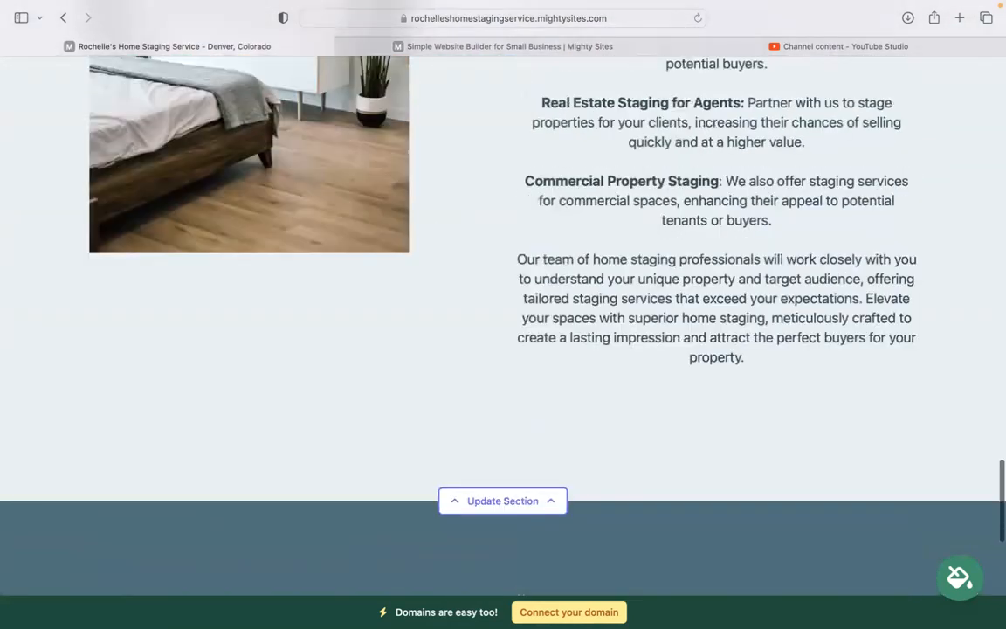
{"action": "scroll", "coordinate": [503, 332], "scroll_direction": "up", "scroll_amount": 4}
{"action": "scroll", "coordinate": [503, 332], "scroll_direction": "up", "scroll_amount": 5}
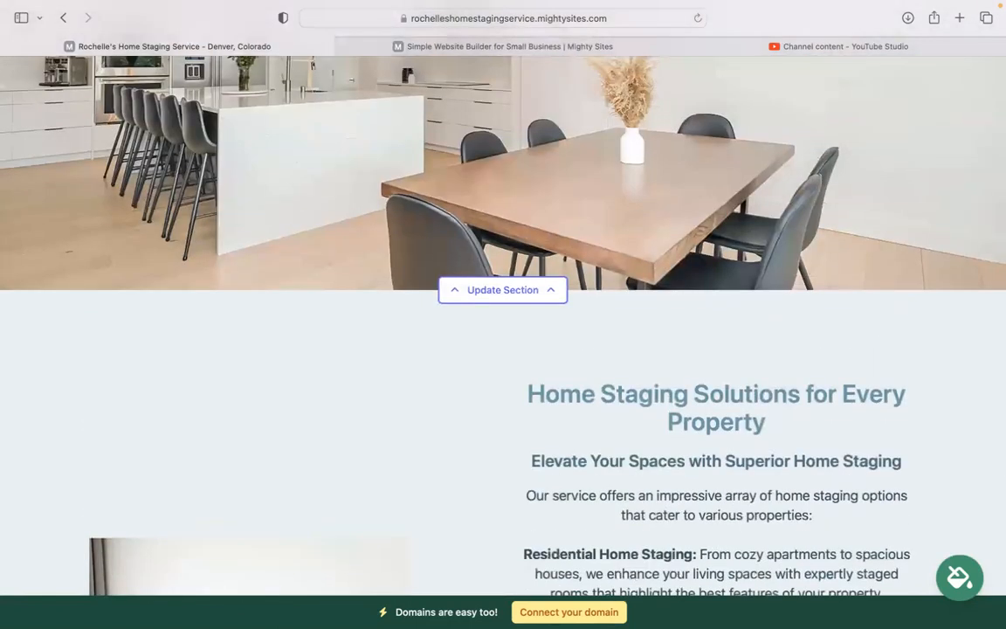
{"action": "scroll", "coordinate": [503, 332], "scroll_direction": "up", "scroll_amount": 3}
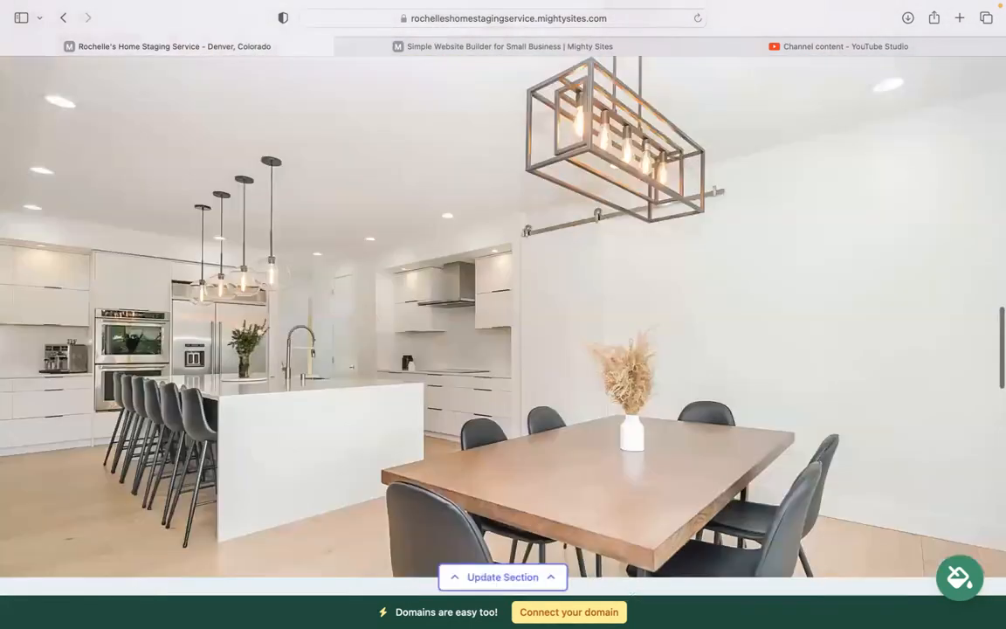
{"action": "scroll", "coordinate": [503, 331], "scroll_direction": "up", "scroll_amount": 6}
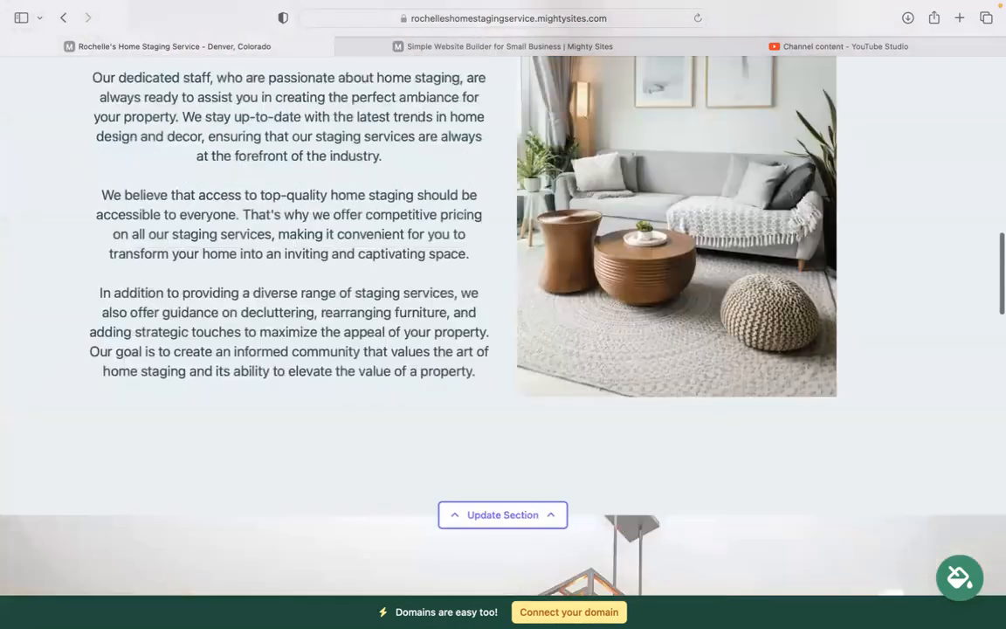
{"action": "scroll", "coordinate": [503, 332], "scroll_direction": "up", "scroll_amount": 9}
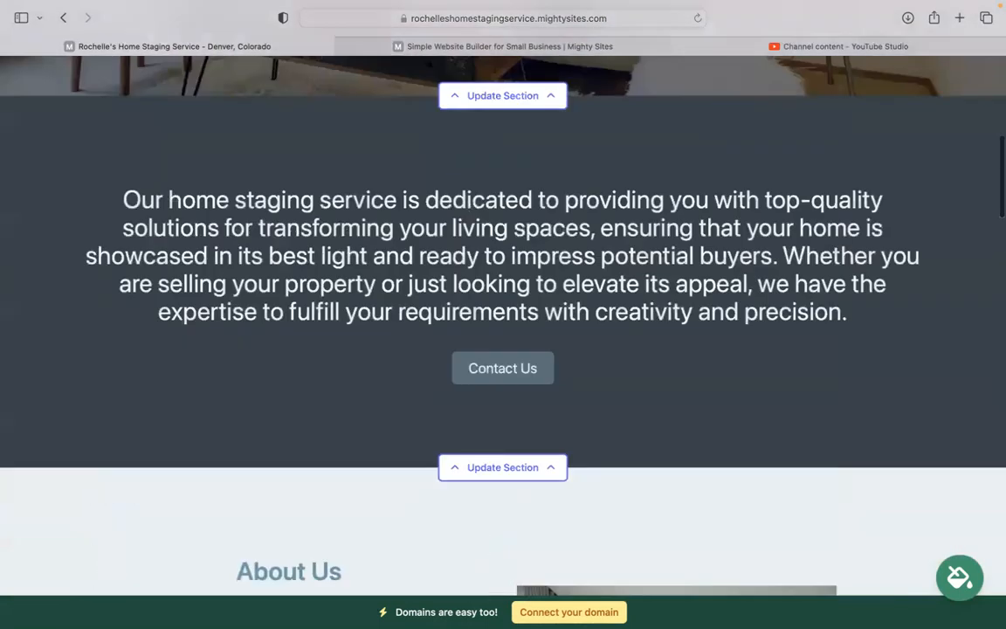
{"action": "scroll", "coordinate": [503, 332], "scroll_direction": "up", "scroll_amount": 7}
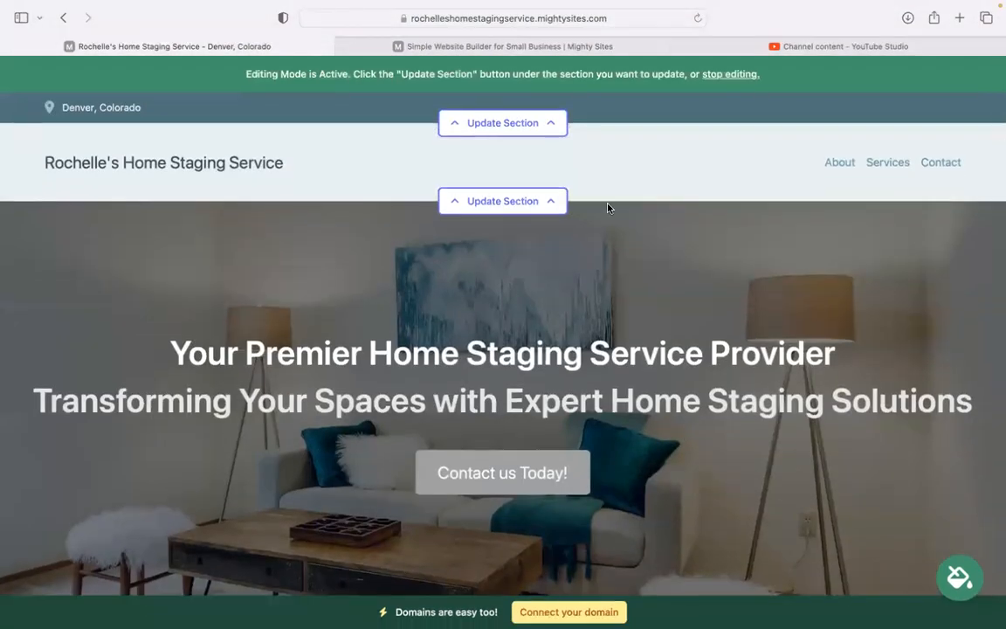
Enter the organization's e-mail address and enable showing the e-mail on the site
{"action": "left_click", "coordinate": [497, 122]}
{"action": "left_click", "coordinate": [507, 234]}
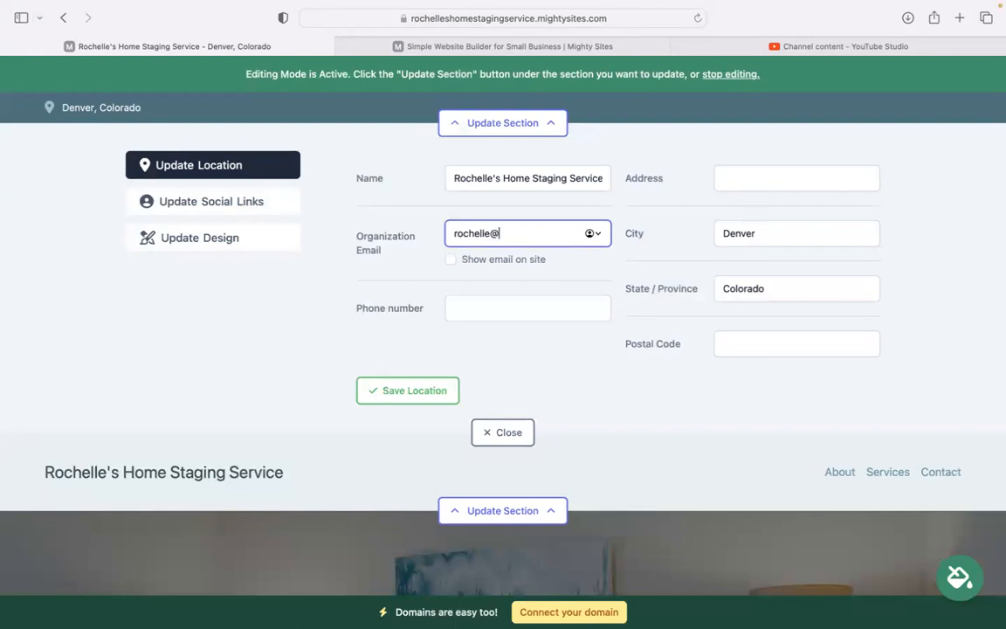
{"action": "left_click", "coordinate": [451, 259]}
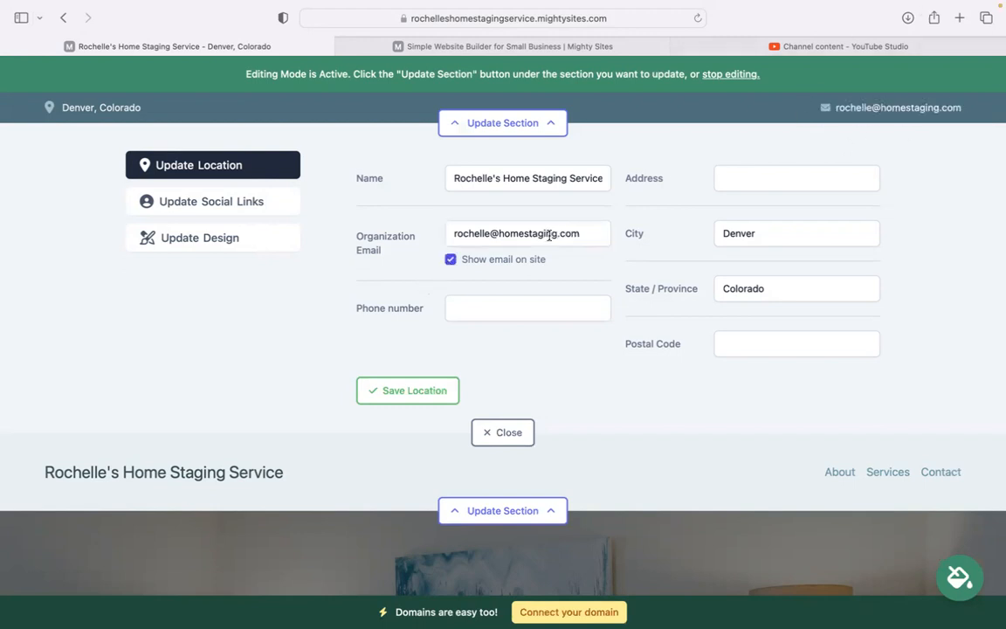
Fill in the business phone number and the street address
{"action": "left_click", "coordinate": [491, 302]}
{"action": "type", "text": "456-59494"}
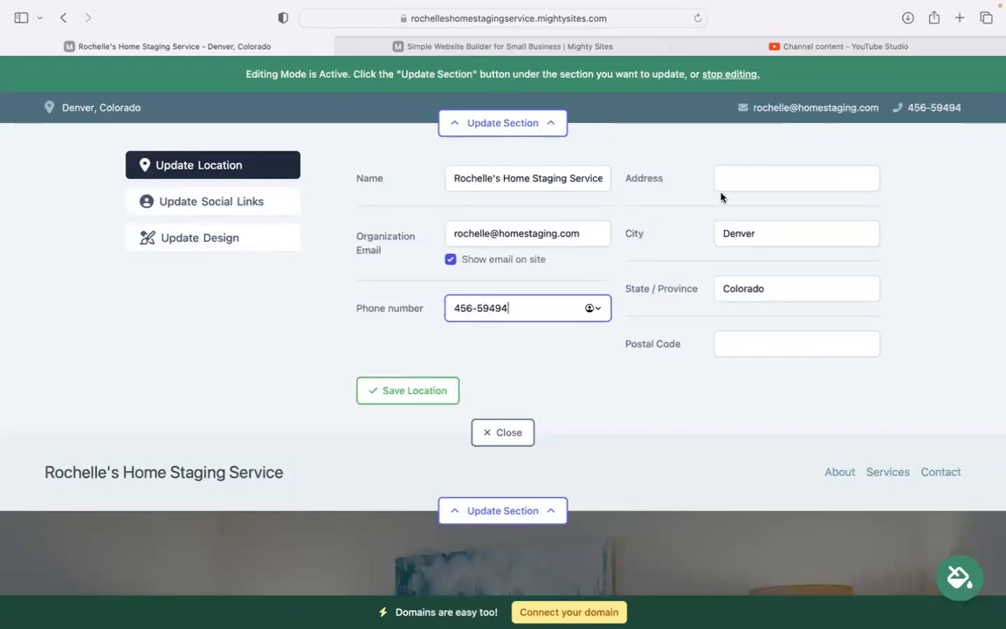
{"action": "left_click", "coordinate": [751, 173]}
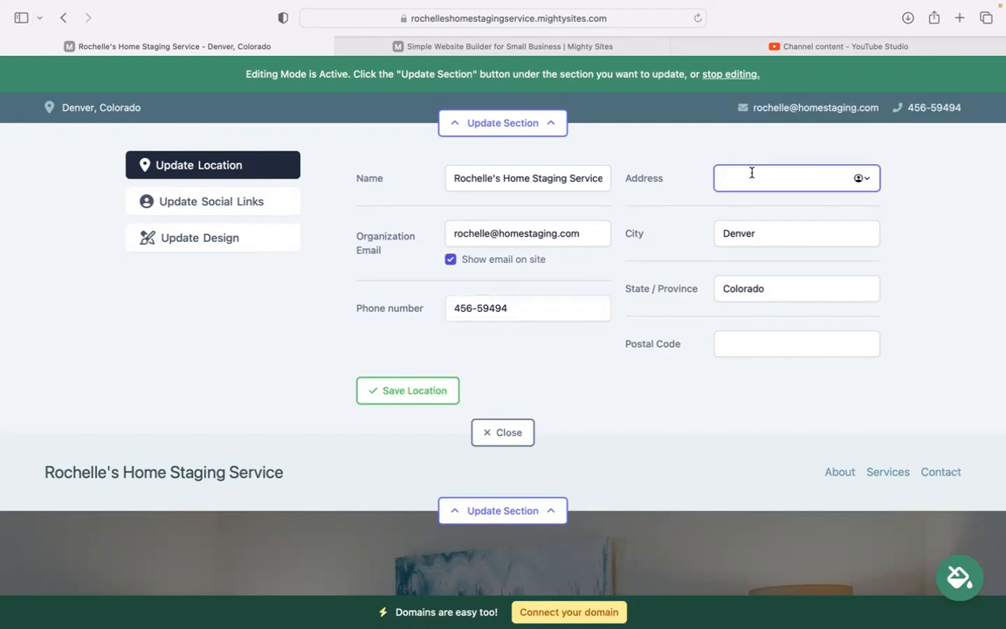
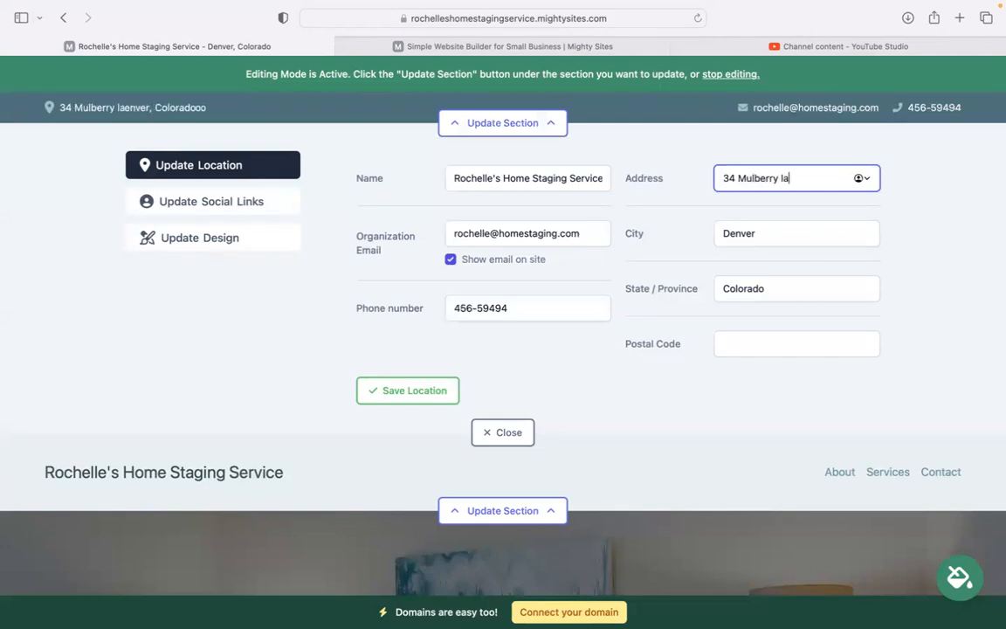
Enter the postal code and save the location details
{"action": "left_click", "coordinate": [779, 343]}
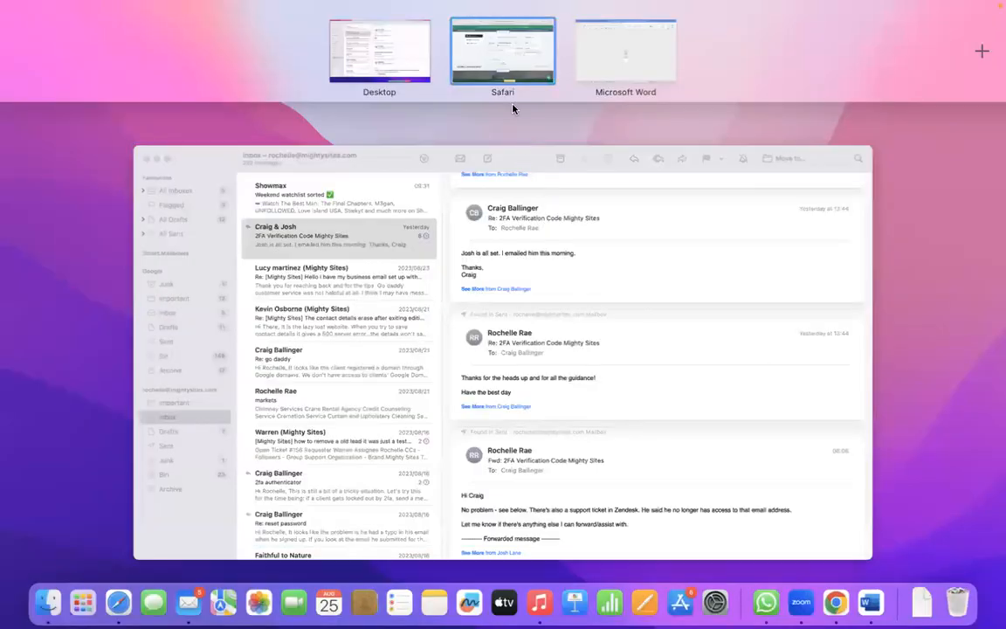
{"action": "left_click", "coordinate": [496, 74]}
{"action": "type", "text": "49595"}
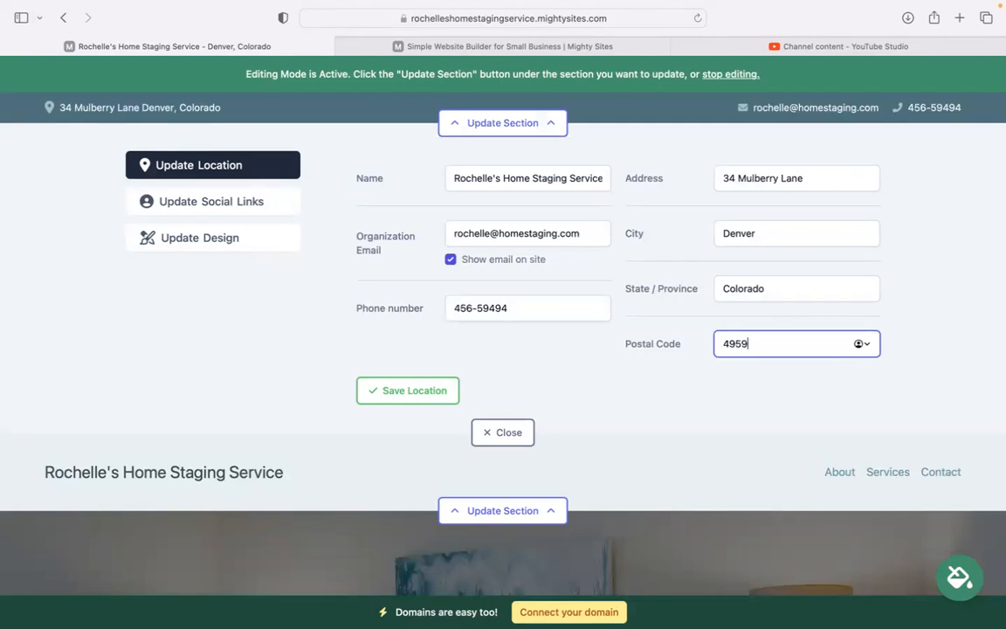
{"action": "left_click", "coordinate": [433, 392]}
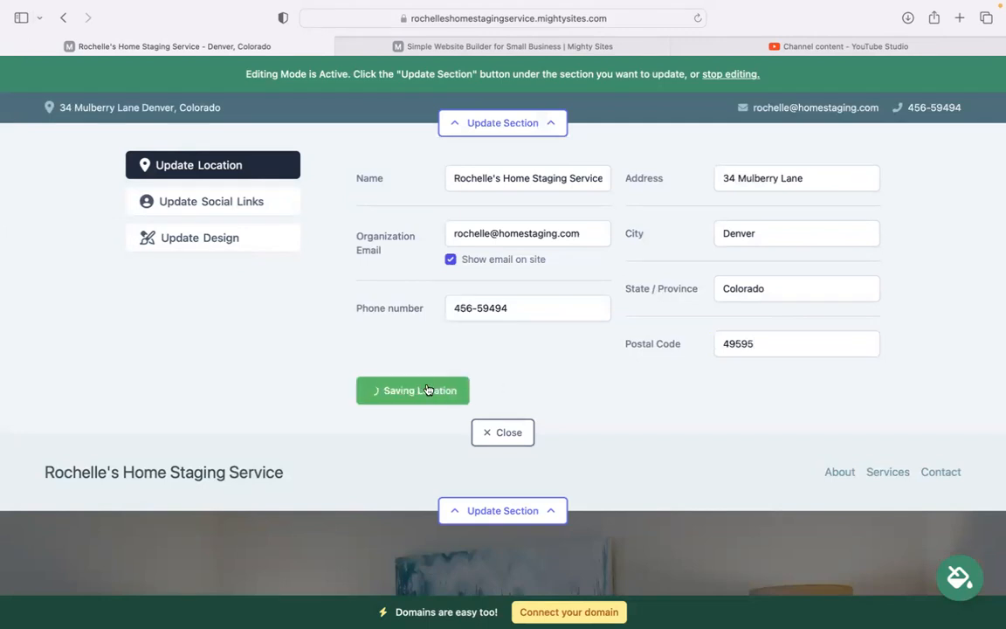
{"action": "left_click", "coordinate": [251, 201]}
Fill in the Instagram and Twitter handle fields, then save and close the social links editor
{"action": "left_click", "coordinate": [471, 181]}
{"action": "type", "text": "mightysites"}
{"action": "left_click", "coordinate": [419, 196]}
{"action": "left_click", "coordinate": [463, 229]}
{"action": "type", "text": "mightysiteds"}
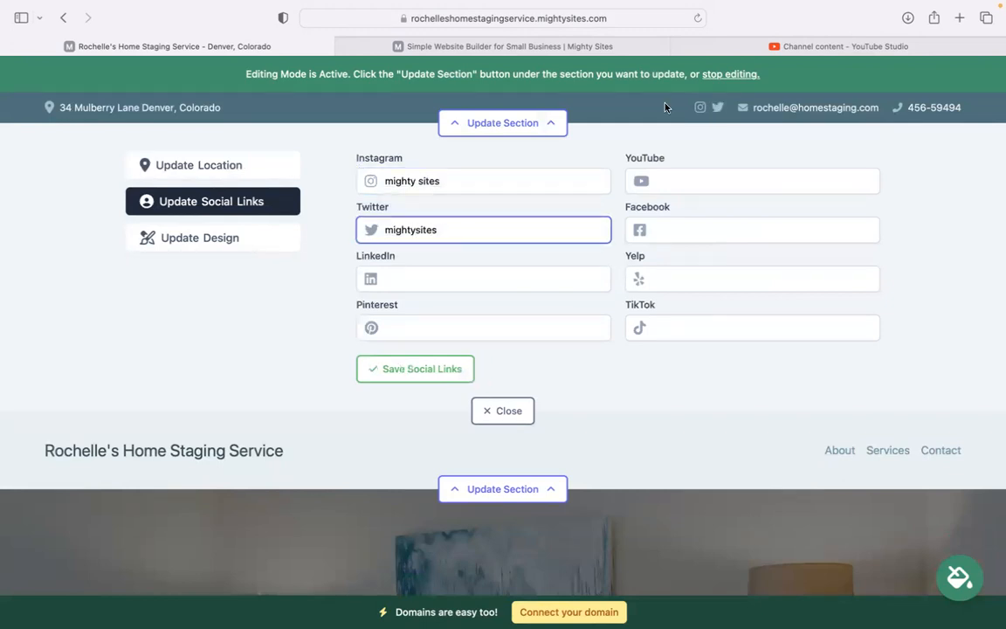
{"action": "left_click", "coordinate": [450, 368]}
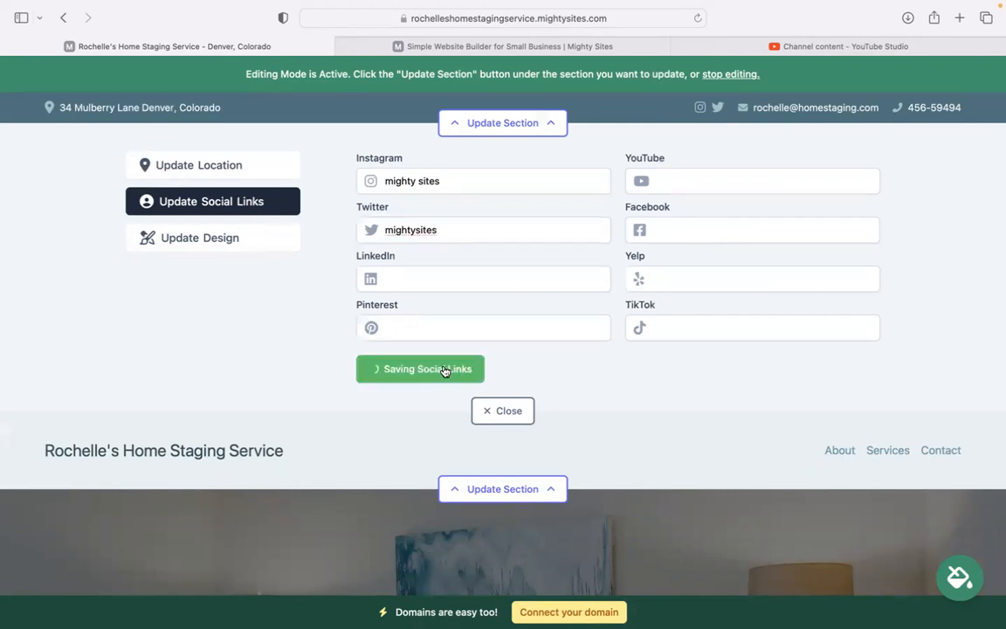
{"action": "left_click", "coordinate": [487, 412]}
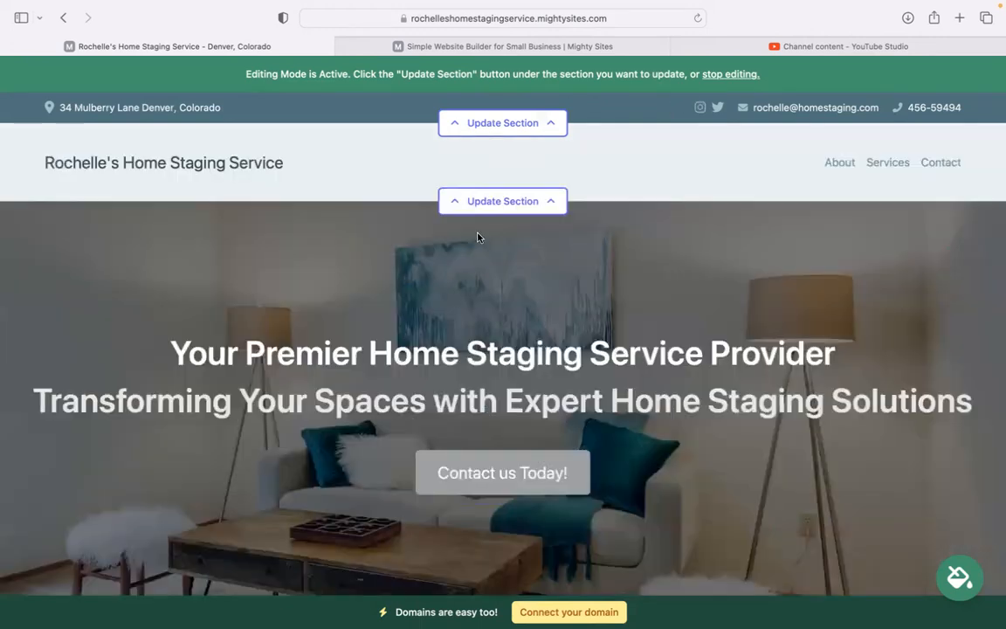
Upload 'Mighty Sites Logo YouTube.png' from Downloads as the header logo
{"action": "left_click", "coordinate": [524, 201]}
{"action": "left_click", "coordinate": [443, 282]}
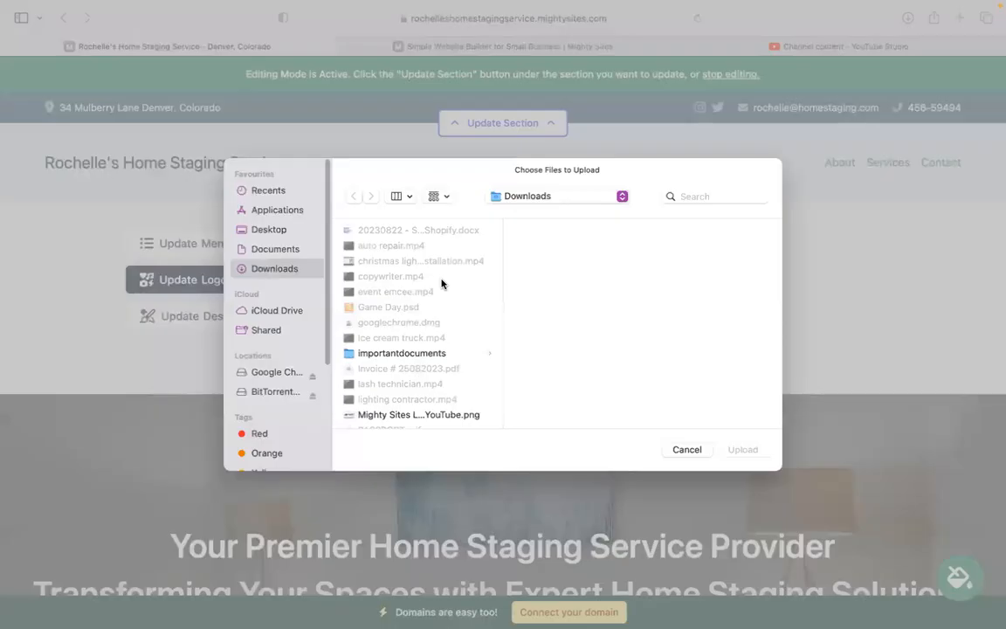
{"action": "left_click", "coordinate": [414, 415]}
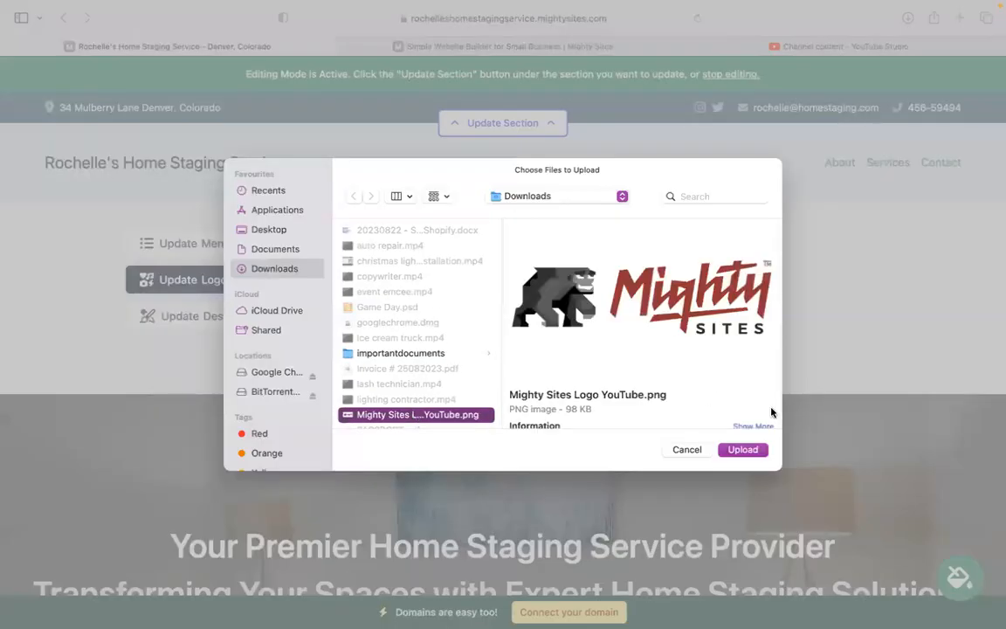
{"action": "left_click", "coordinate": [744, 450]}
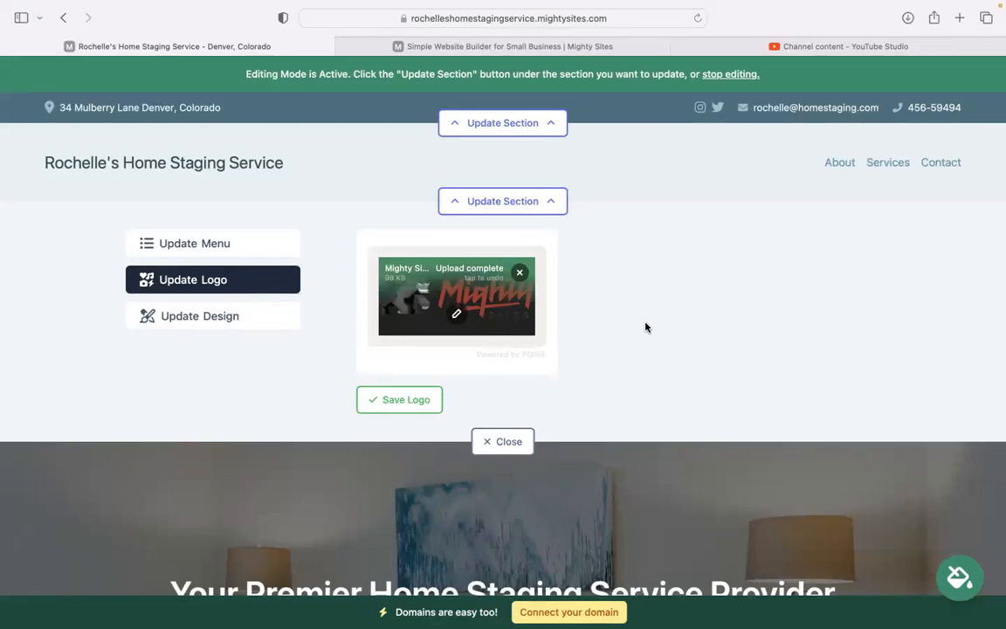
Confirm the uploaded logo in the image editor, save it to the header, and close the editor
{"action": "left_click", "coordinate": [456, 318]}
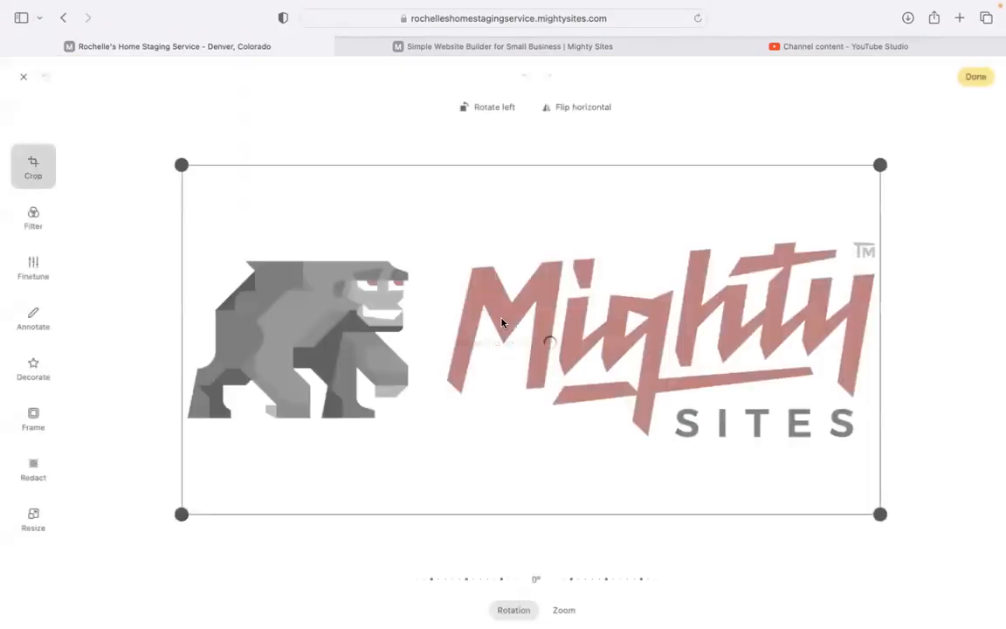
{"action": "left_click", "coordinate": [972, 85]}
{"action": "left_click", "coordinate": [394, 402]}
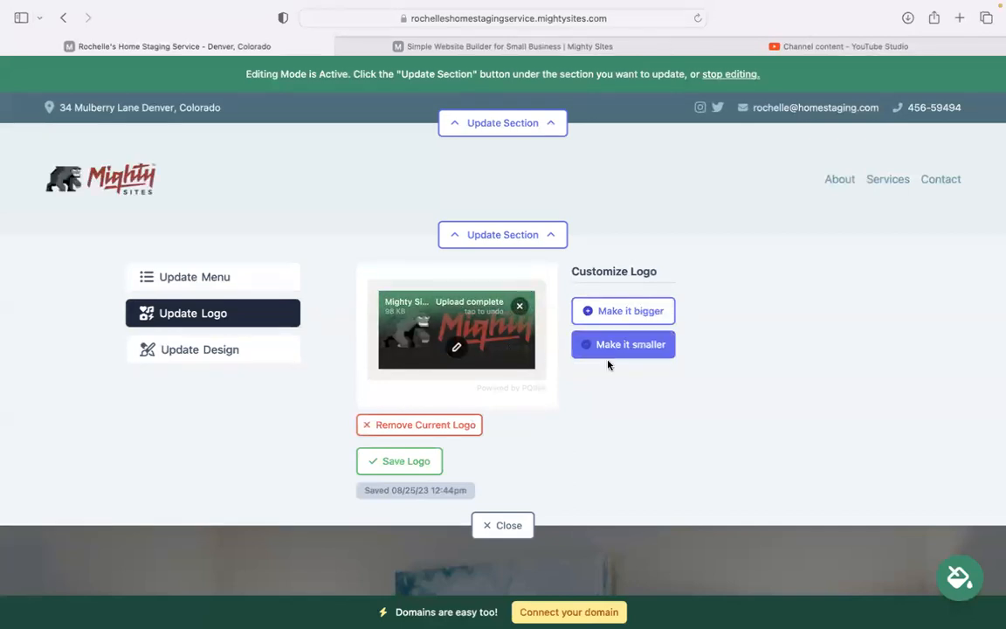
{"action": "left_click", "coordinate": [506, 525]}
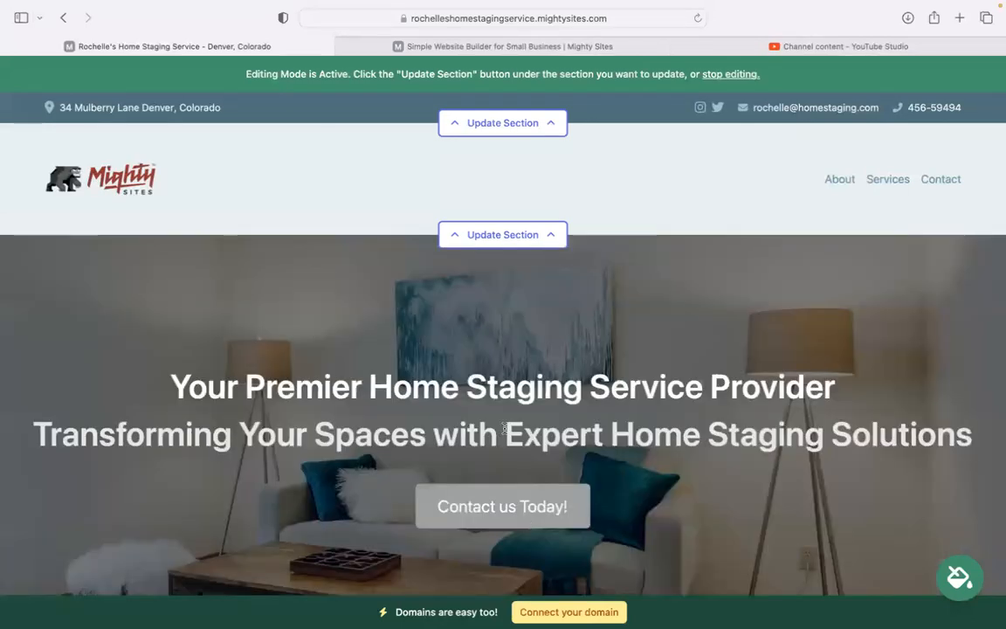
Preview and apply the blue swatch from the theme choices, then save it
{"action": "scroll", "coordinate": [505, 428], "scroll_direction": "down", "scroll_amount": 10}
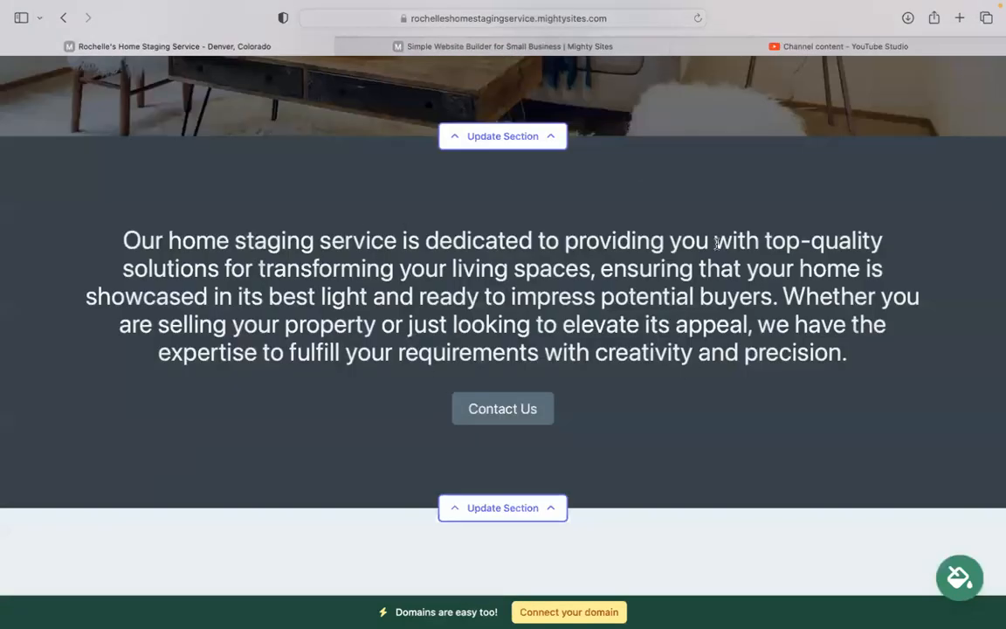
{"action": "left_click", "coordinate": [966, 590]}
{"action": "left_click", "coordinate": [533, 496]}
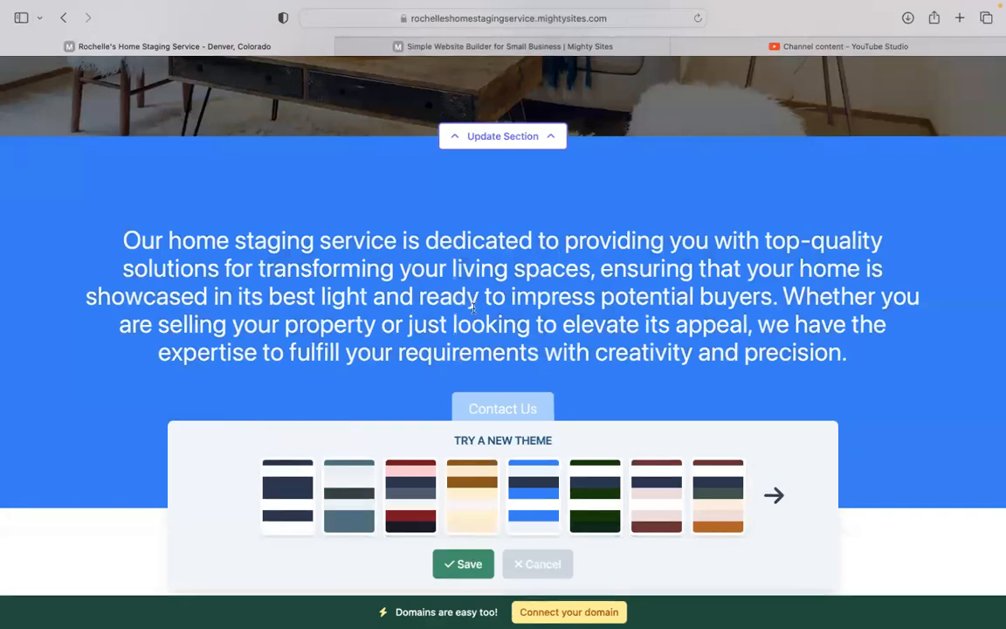
{"action": "left_click", "coordinate": [533, 136]}
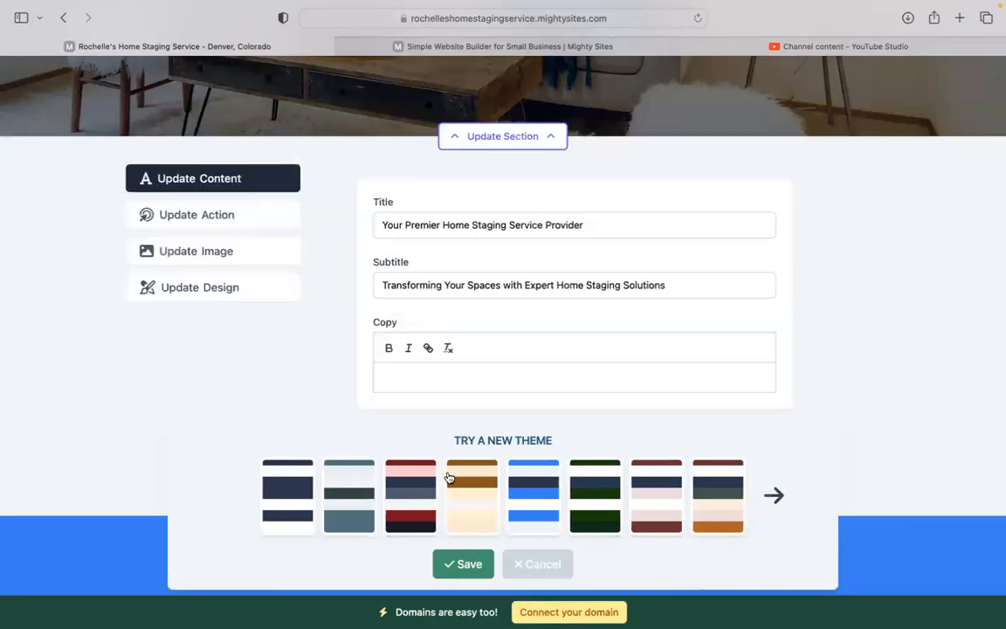
{"action": "left_click", "coordinate": [532, 521]}
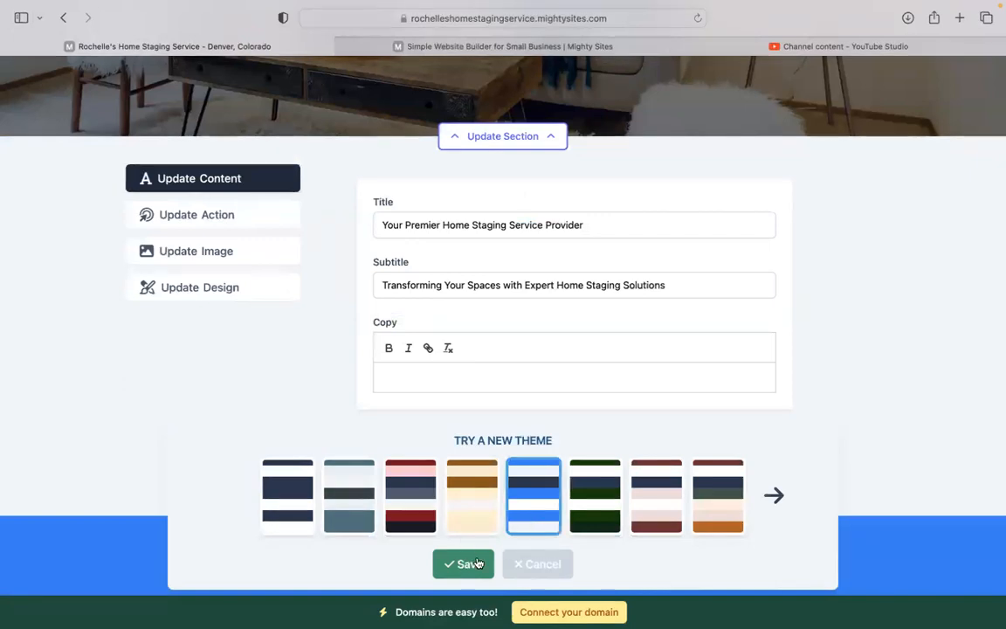
{"action": "left_click", "coordinate": [476, 563]}
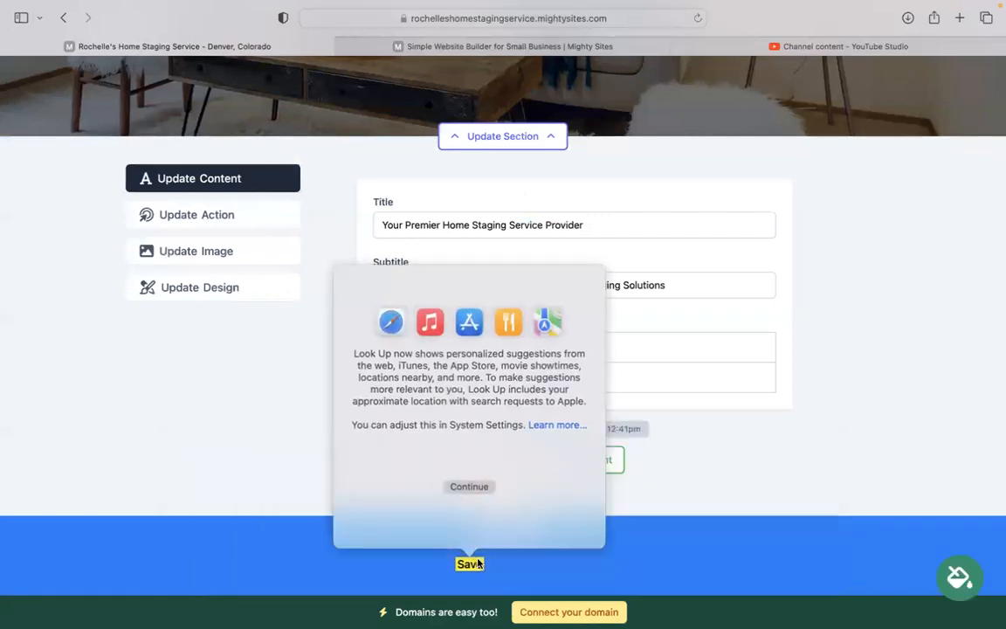
{"action": "left_click", "coordinate": [723, 435]}
{"action": "scroll", "coordinate": [728, 407], "scroll_direction": "up", "scroll_amount": 2}
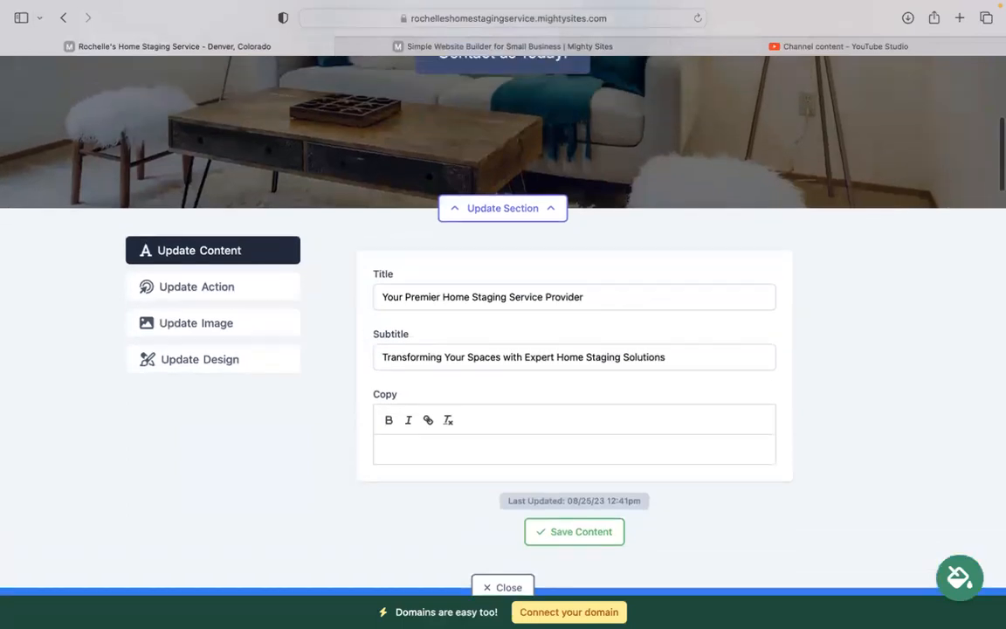
Browse the stock photo library results for the hero image, then go back to the main image options
{"action": "left_click", "coordinate": [196, 344]}
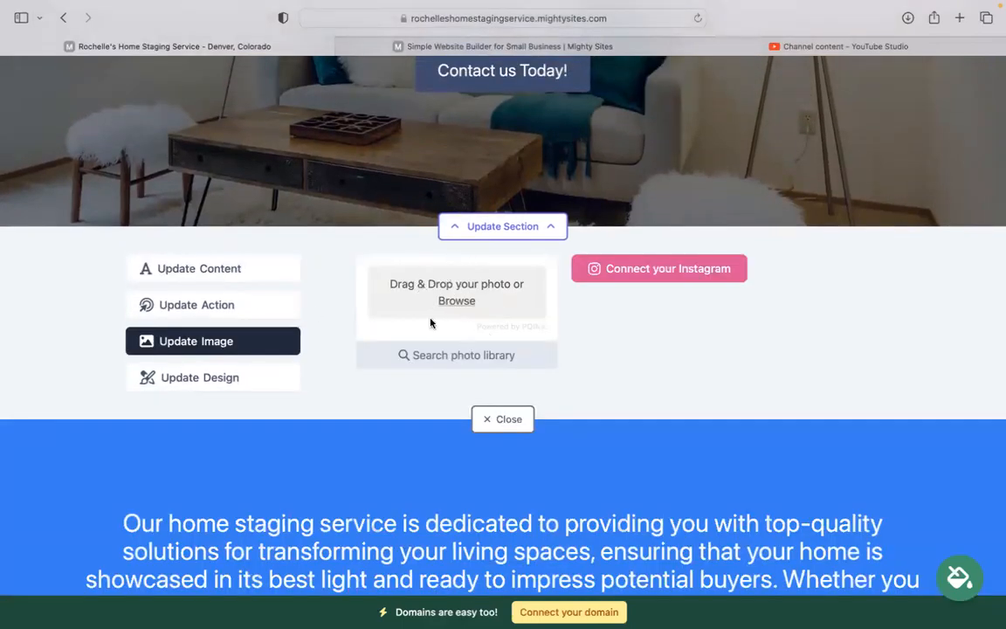
{"action": "scroll", "coordinate": [468, 274], "scroll_direction": "up", "scroll_amount": 1}
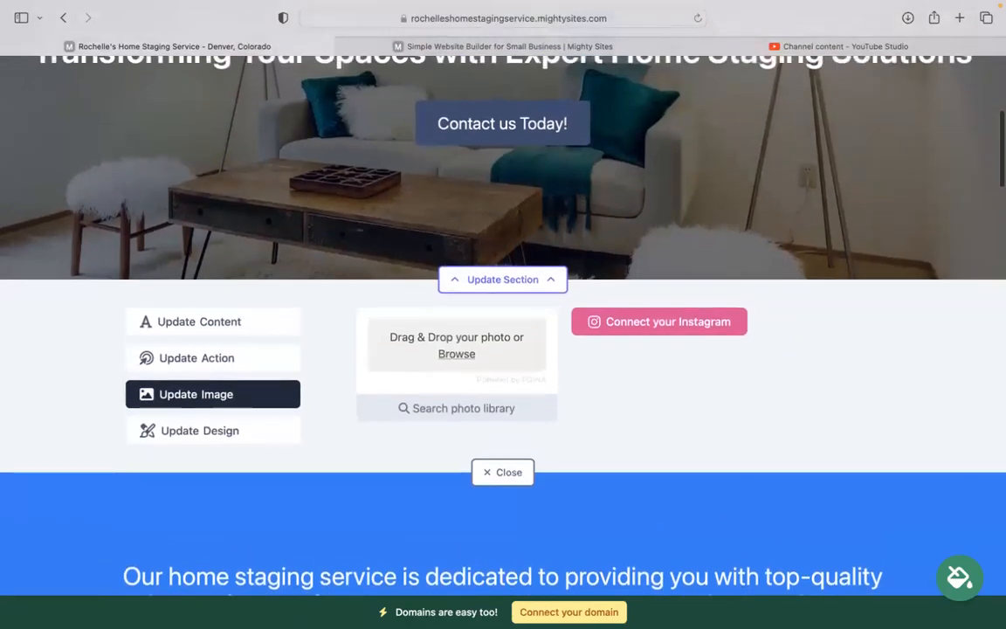
{"action": "left_click", "coordinate": [460, 408]}
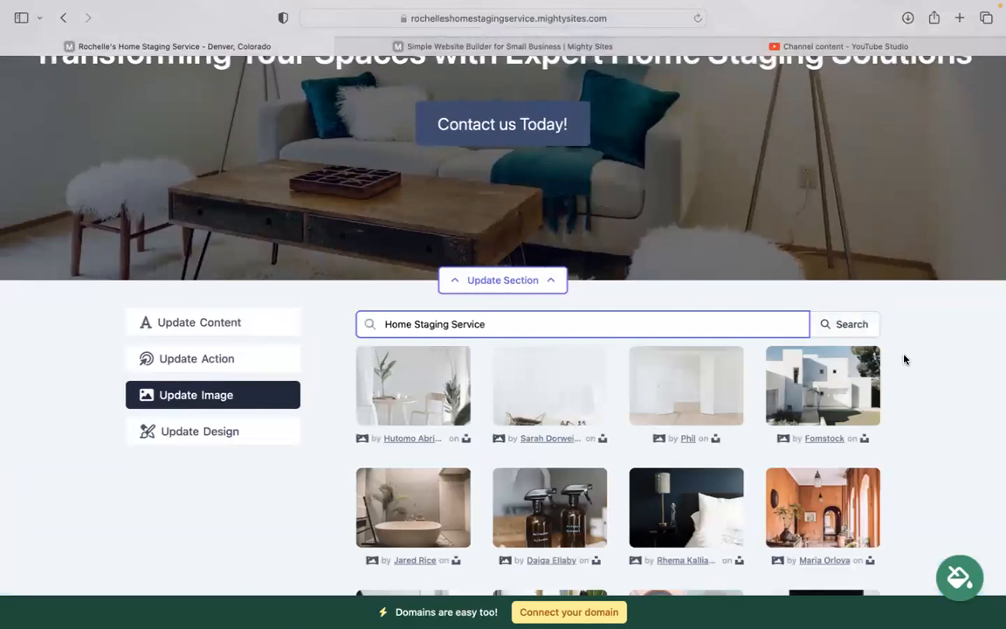
{"action": "scroll", "coordinate": [932, 355], "scroll_direction": "down", "scroll_amount": 3}
{"action": "scroll", "coordinate": [932, 355], "scroll_direction": "down", "scroll_amount": 3}
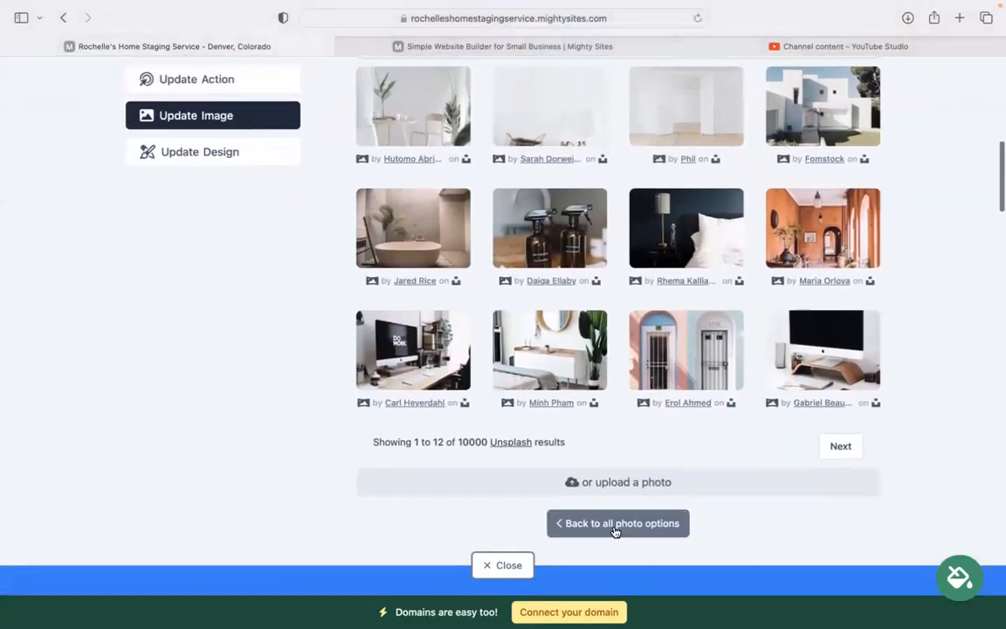
{"action": "left_click", "coordinate": [615, 523]}
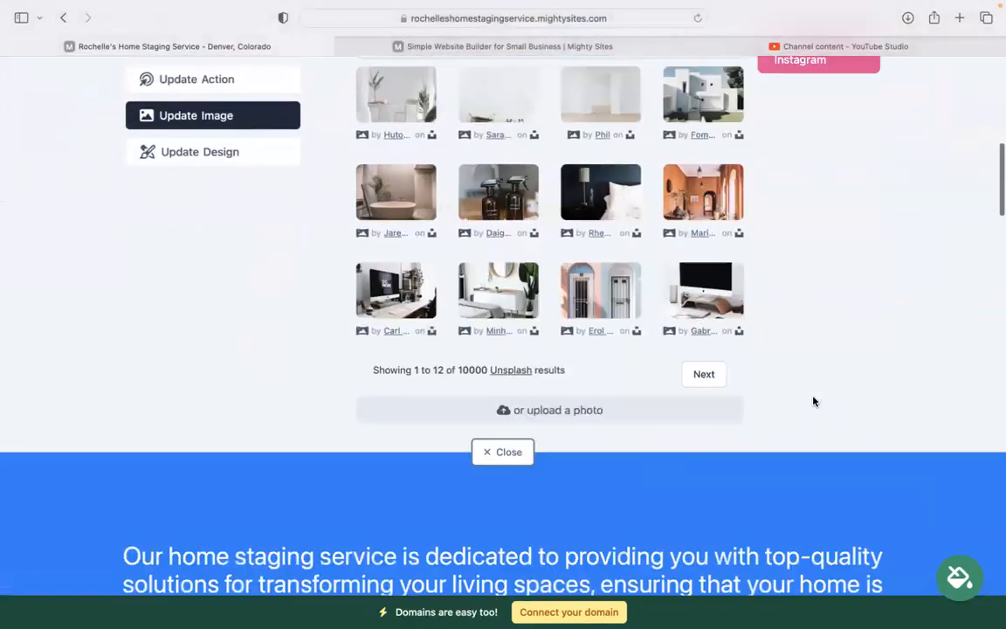
{"action": "scroll", "coordinate": [813, 400], "scroll_direction": "up", "scroll_amount": 4}
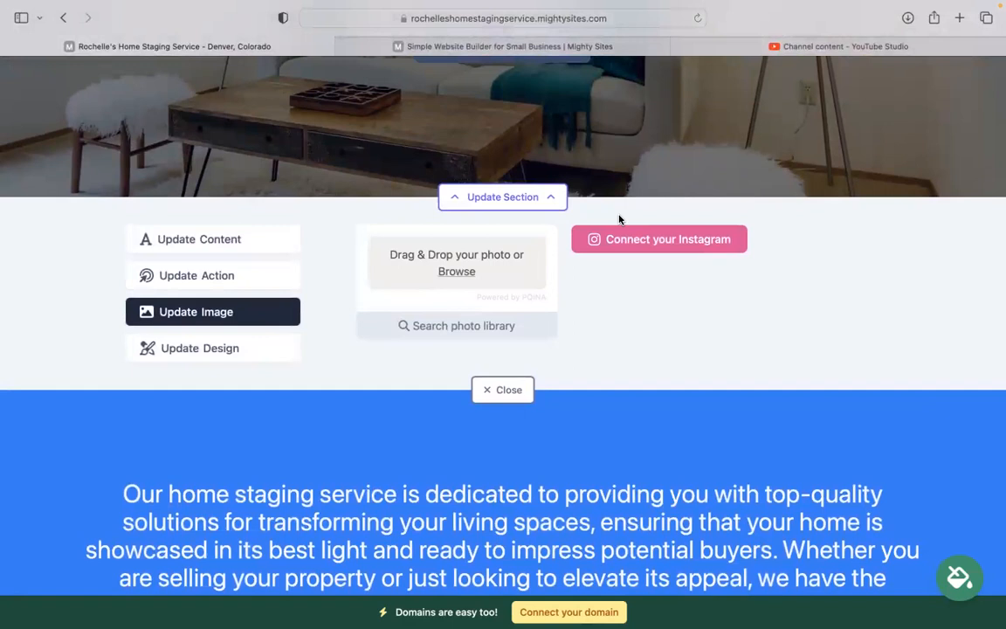
{"action": "scroll", "coordinate": [663, 228], "scroll_direction": "up", "scroll_amount": 1}
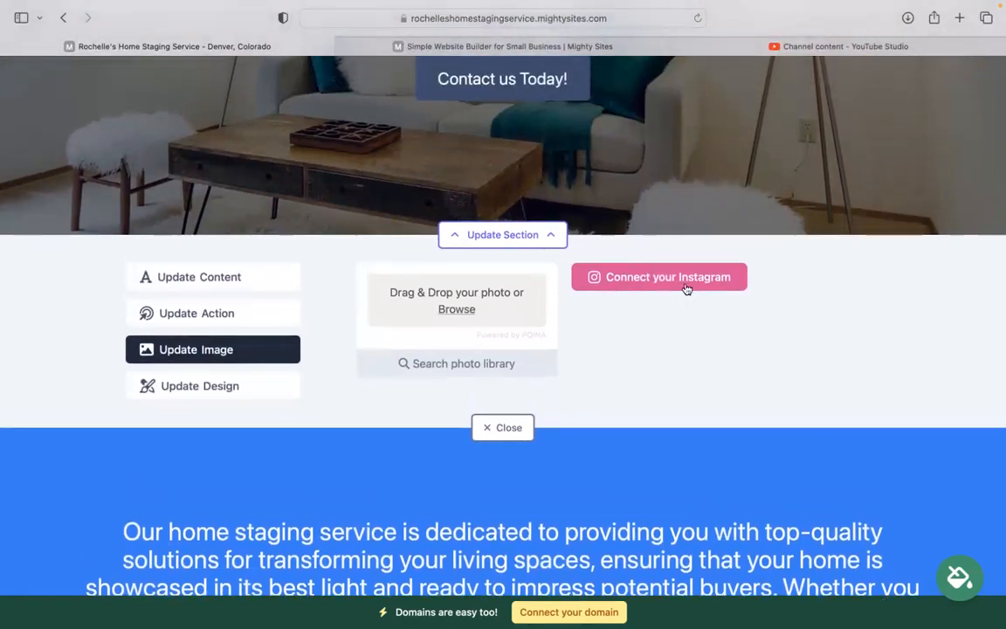
{"action": "scroll", "coordinate": [687, 289], "scroll_direction": "up", "scroll_amount": 2}
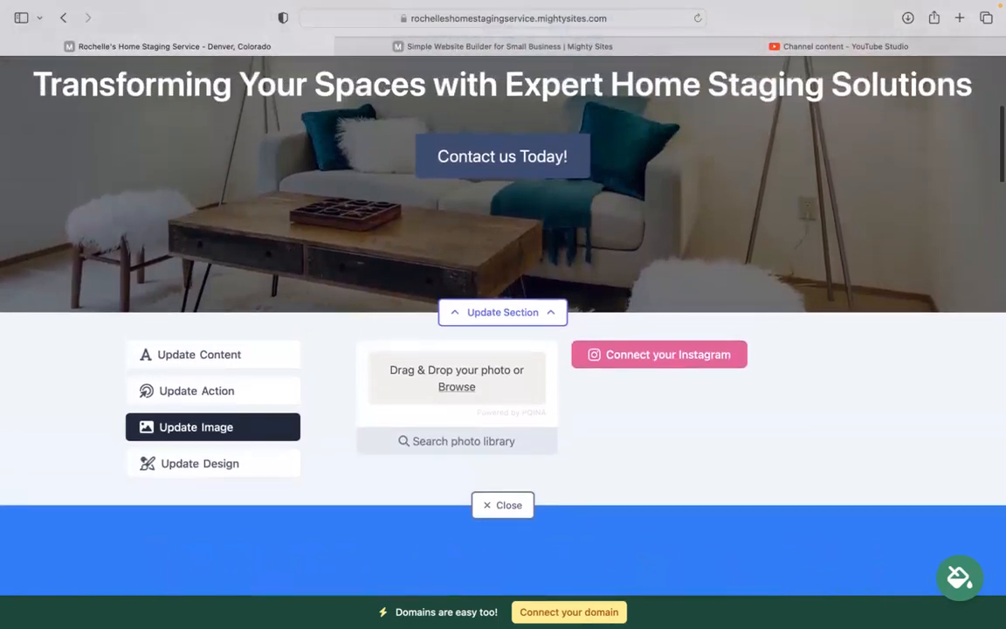
{"action": "left_click", "coordinate": [264, 391]}
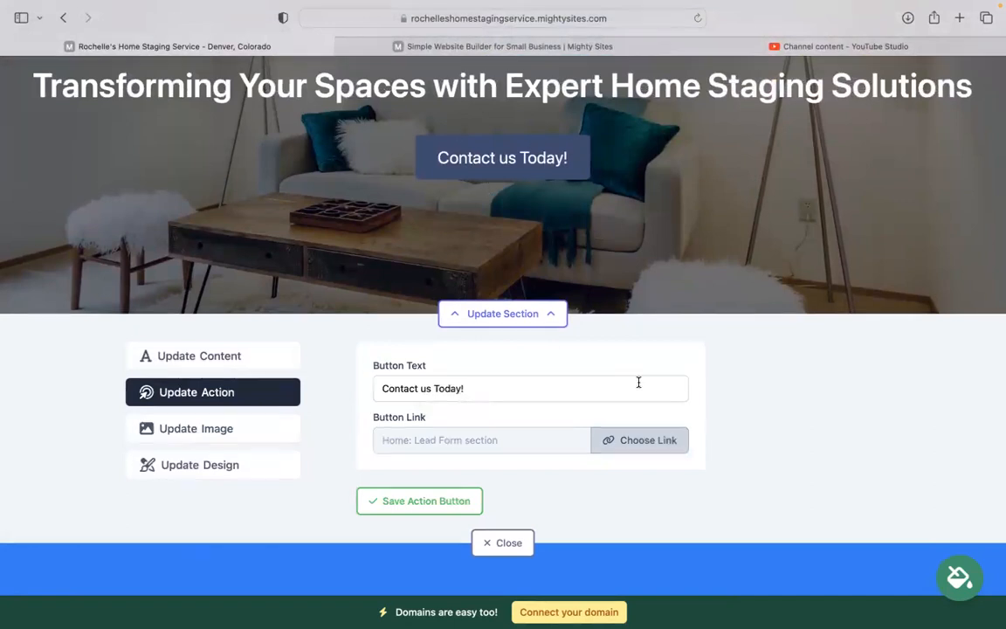
Open the Contact us Today! button's link chooser, cancel without changes, and close the hero editor
{"action": "left_click", "coordinate": [644, 442]}
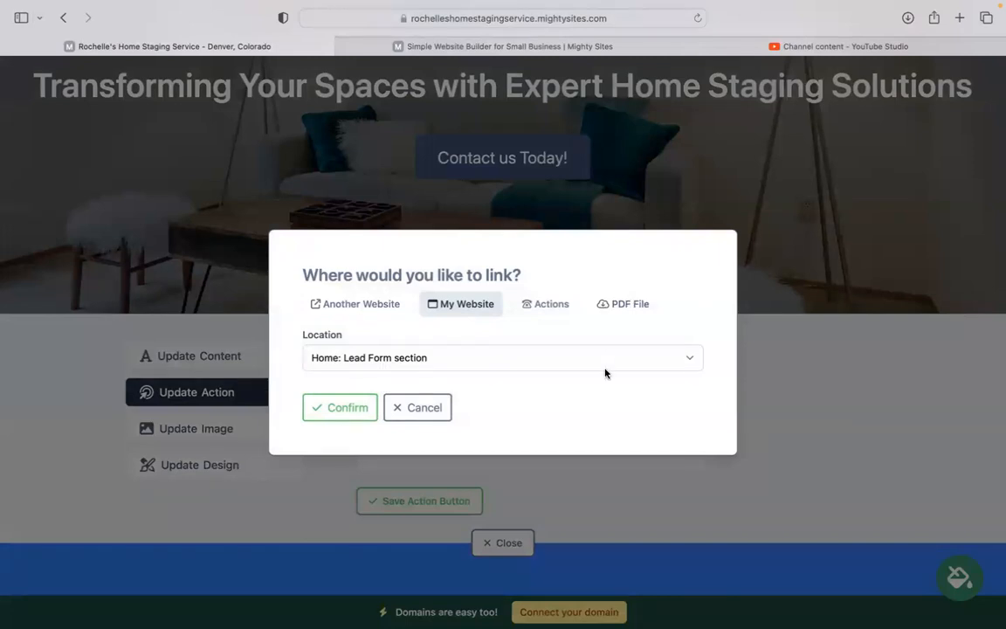
{"action": "left_click", "coordinate": [429, 411]}
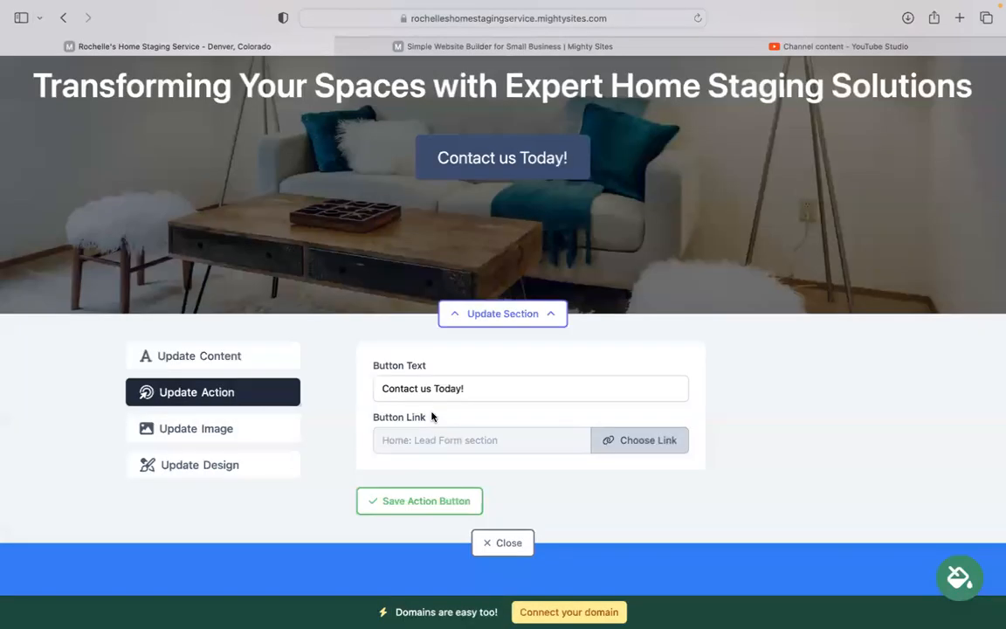
{"action": "left_click", "coordinate": [504, 548]}
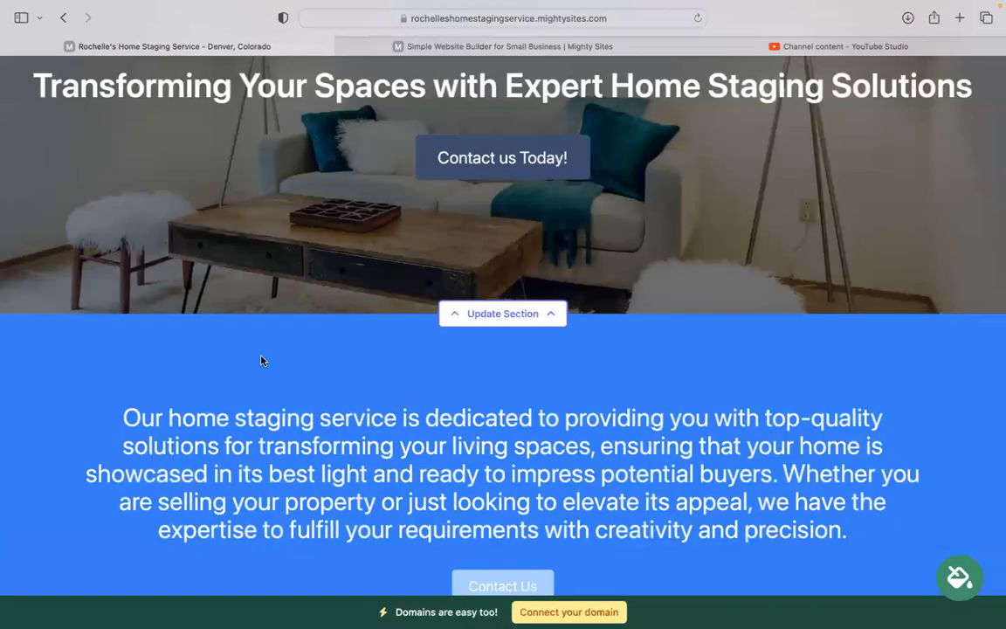
{"action": "scroll", "coordinate": [260, 361], "scroll_direction": "down", "scroll_amount": 15}
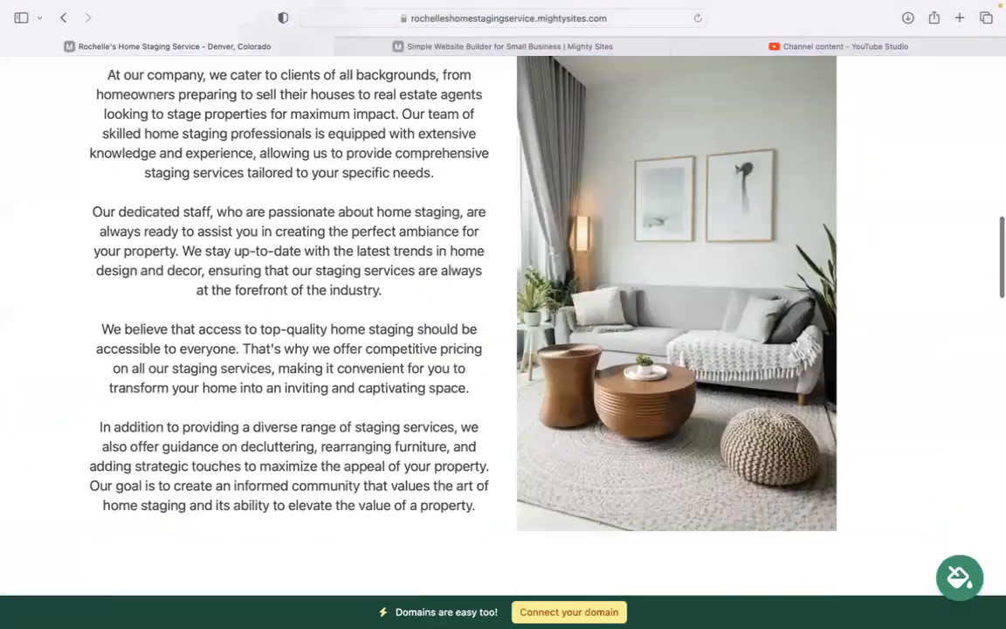
{"action": "scroll", "coordinate": [503, 324], "scroll_direction": "down", "scroll_amount": 8}
{"action": "scroll", "coordinate": [503, 323], "scroll_direction": "up", "scroll_amount": 5}
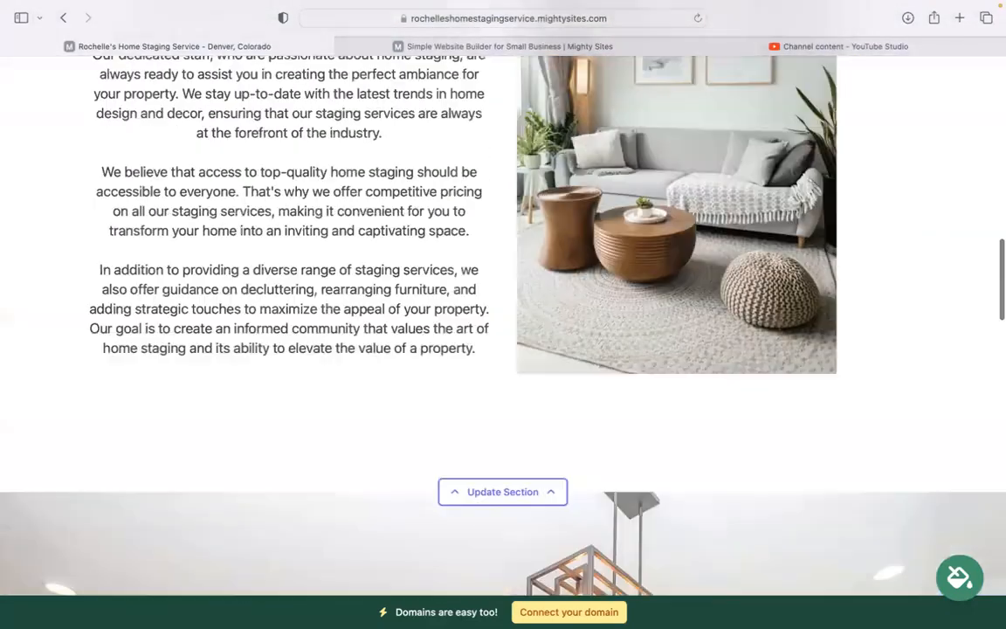
{"action": "scroll", "coordinate": [250, 264], "scroll_direction": "up", "scroll_amount": 3}
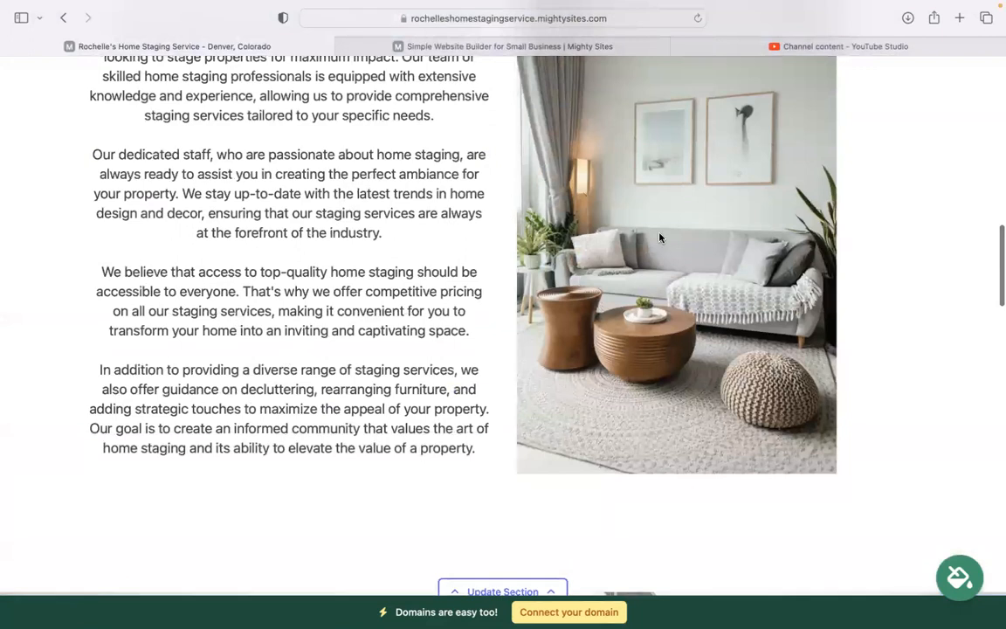
{"action": "scroll", "coordinate": [256, 245], "scroll_direction": "down", "scroll_amount": 12}
{"action": "scroll", "coordinate": [503, 323], "scroll_direction": "down", "scroll_amount": 20}
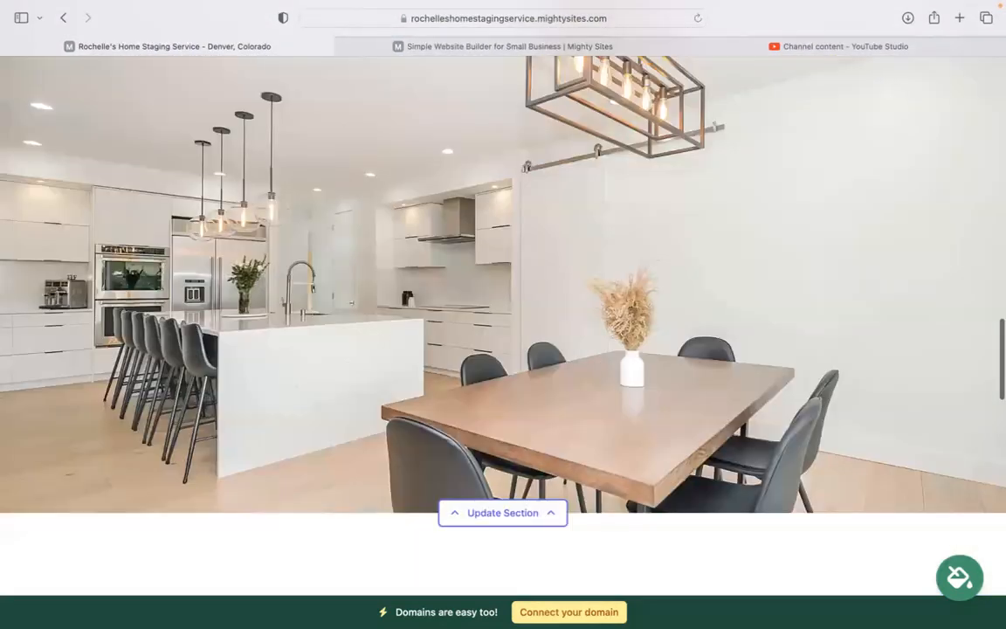
{"action": "scroll", "coordinate": [503, 323], "scroll_direction": "down", "scroll_amount": 14}
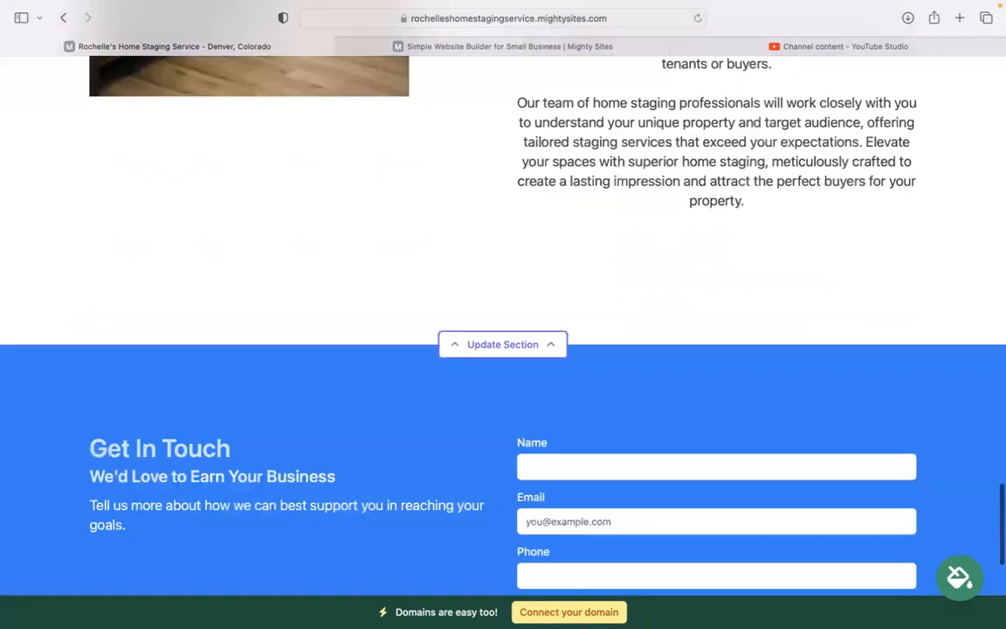
{"action": "scroll", "coordinate": [503, 324], "scroll_direction": "down", "scroll_amount": 2}
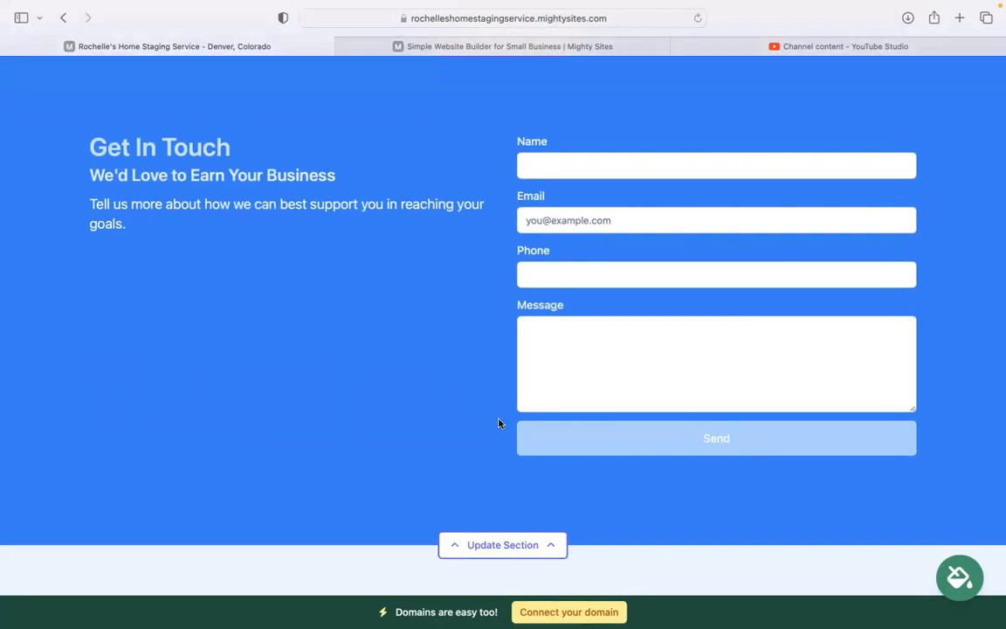
{"action": "scroll", "coordinate": [499, 424], "scroll_direction": "down", "scroll_amount": 1}
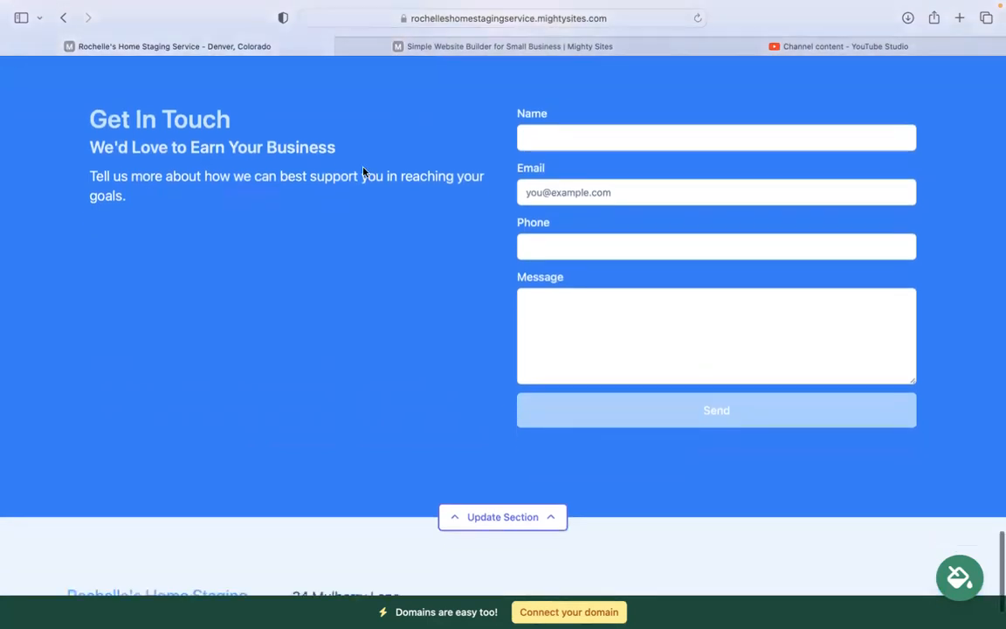
{"action": "scroll", "coordinate": [330, 317], "scroll_direction": "down", "scroll_amount": 3}
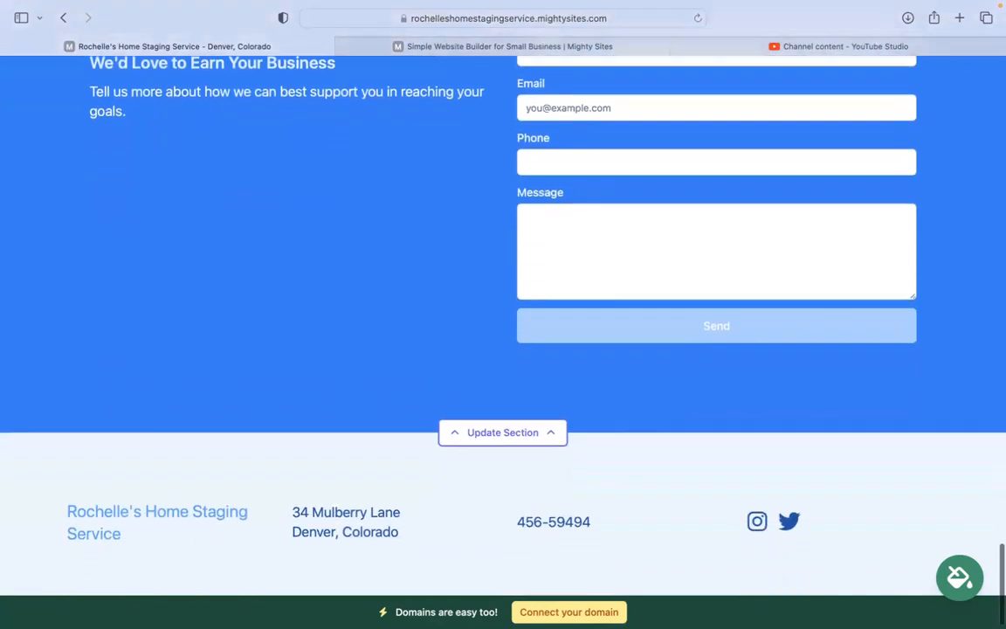
{"action": "scroll", "coordinate": [503, 332], "scroll_direction": "up", "scroll_amount": 10}
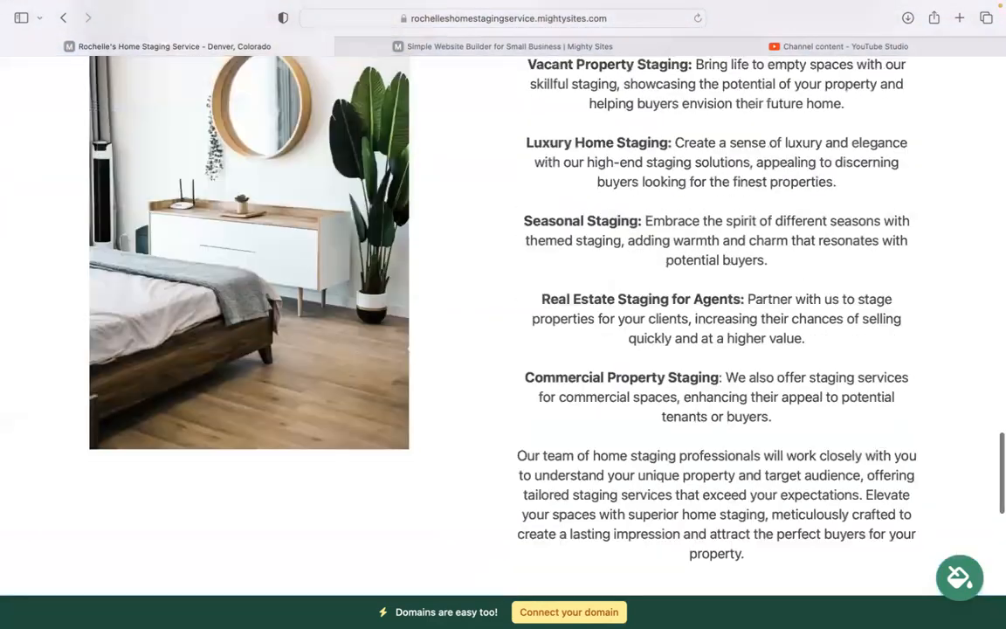
{"action": "scroll", "coordinate": [503, 332], "scroll_direction": "up", "scroll_amount": 5}
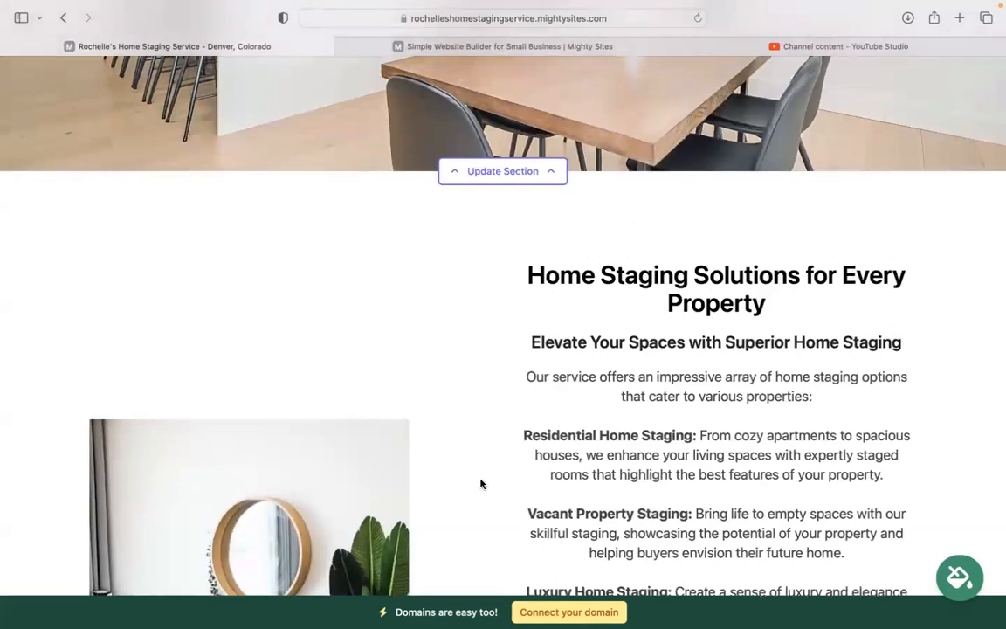
{"action": "scroll", "coordinate": [480, 484], "scroll_direction": "up", "scroll_amount": 5}
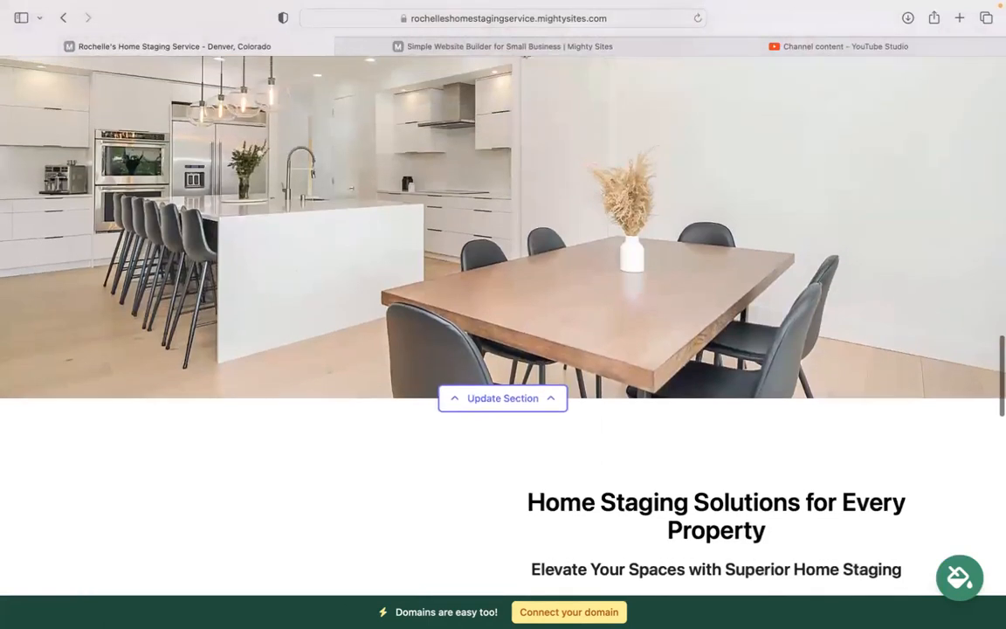
{"action": "scroll", "coordinate": [452, 294], "scroll_direction": "up", "scroll_amount": 5}
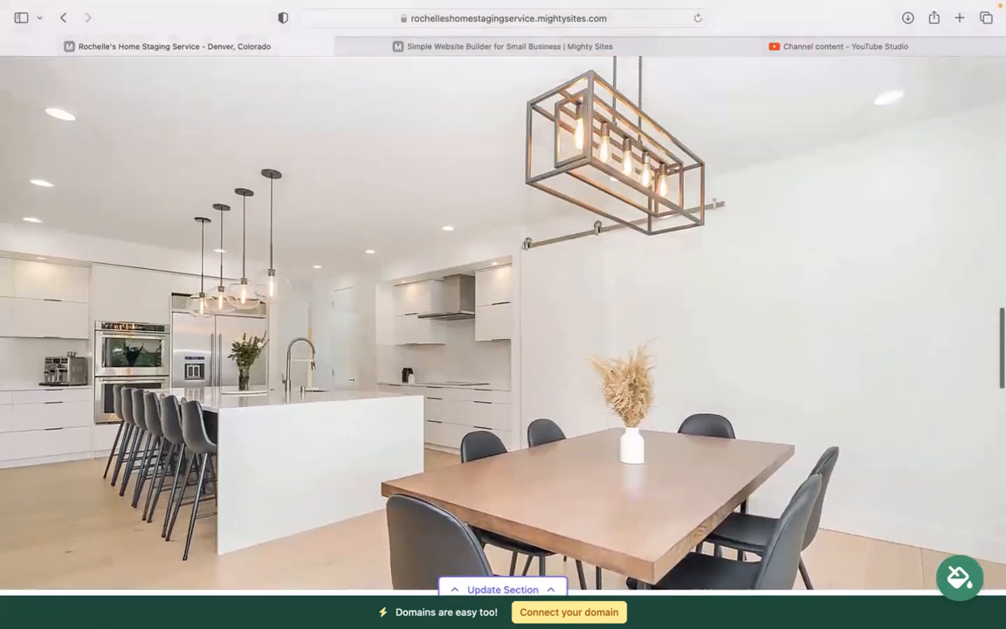
{"action": "scroll", "coordinate": [452, 293], "scroll_direction": "up", "scroll_amount": 8}
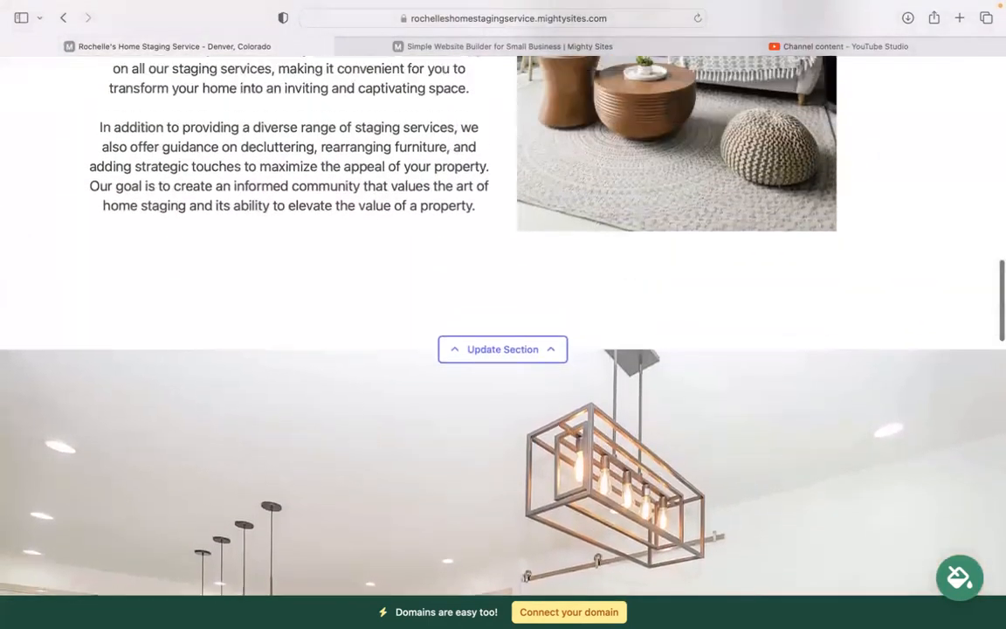
{"action": "scroll", "coordinate": [453, 293], "scroll_direction": "up", "scroll_amount": 15}
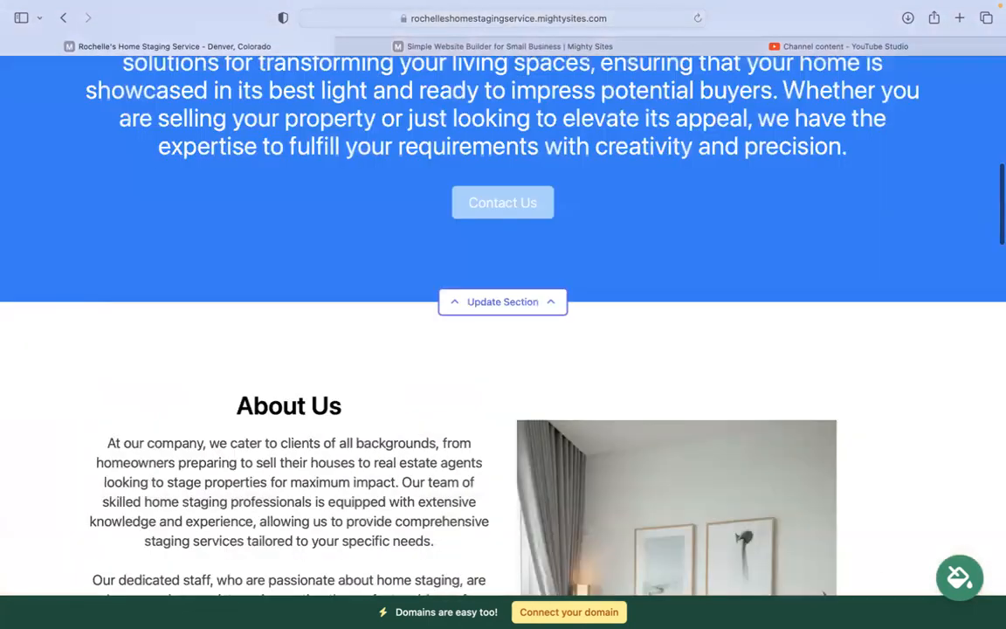
{"action": "scroll", "coordinate": [453, 293], "scroll_direction": "up", "scroll_amount": 9}
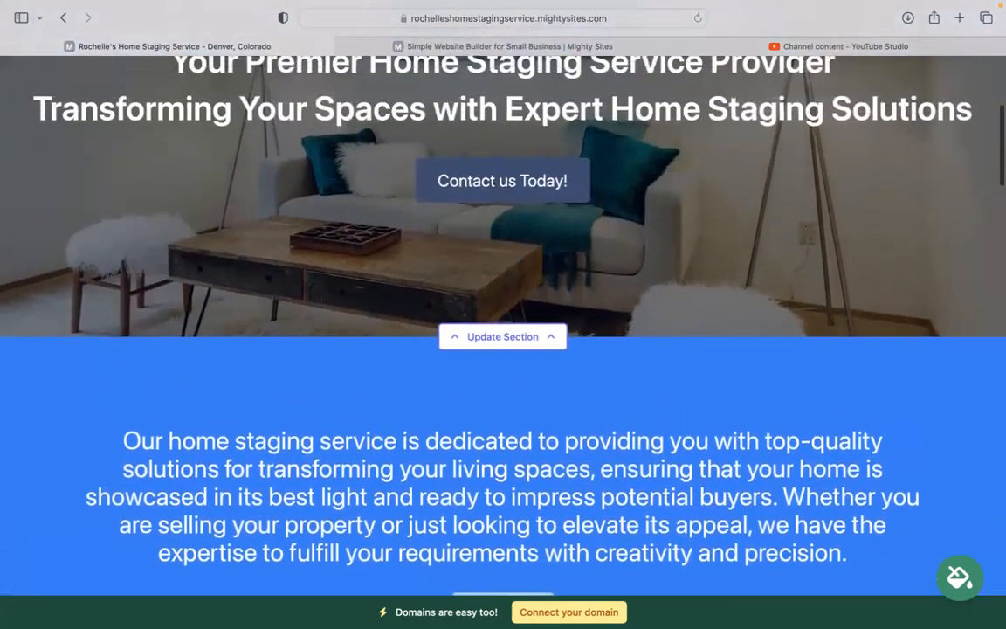
{"action": "scroll", "coordinate": [452, 293], "scroll_direction": "up", "scroll_amount": 6}
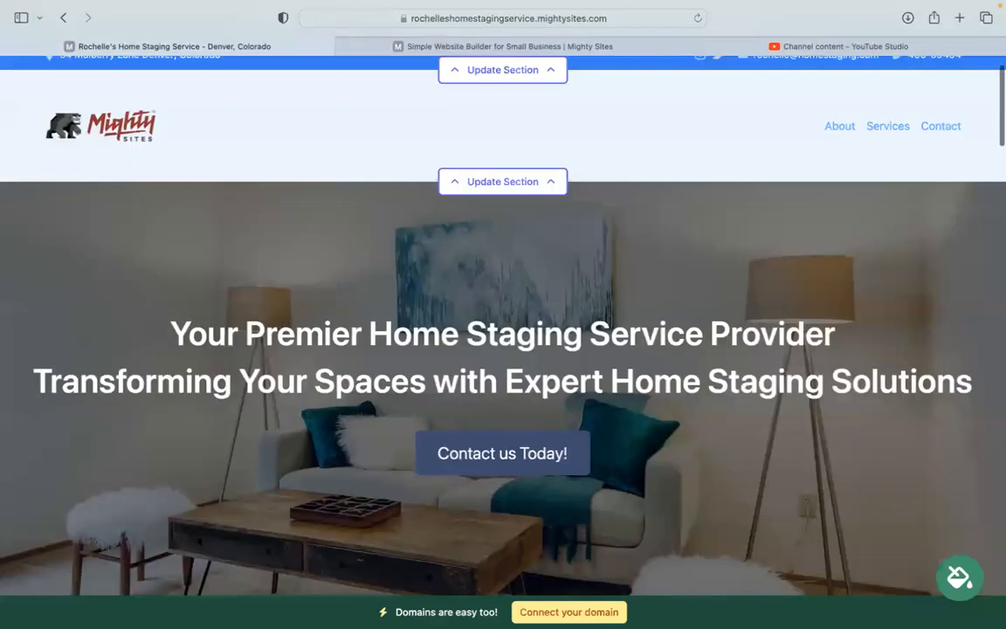
{"action": "scroll", "coordinate": [504, 332], "scroll_direction": "up", "scroll_amount": 1}
{"action": "scroll", "coordinate": [542, 404], "scroll_direction": "up", "scroll_amount": 1}
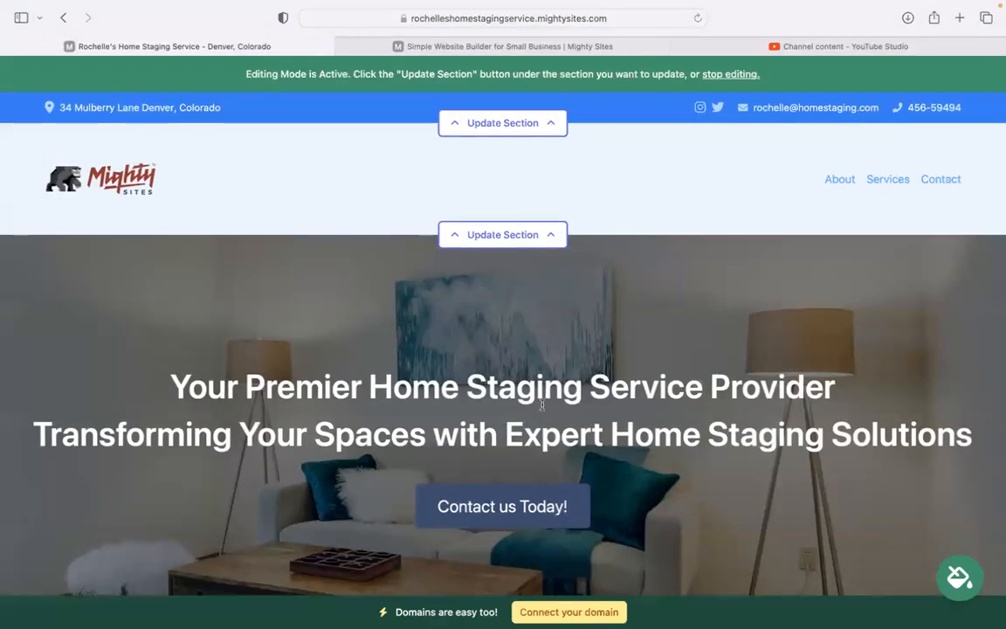
{"action": "mouse_move", "coordinate": [764, 9]}
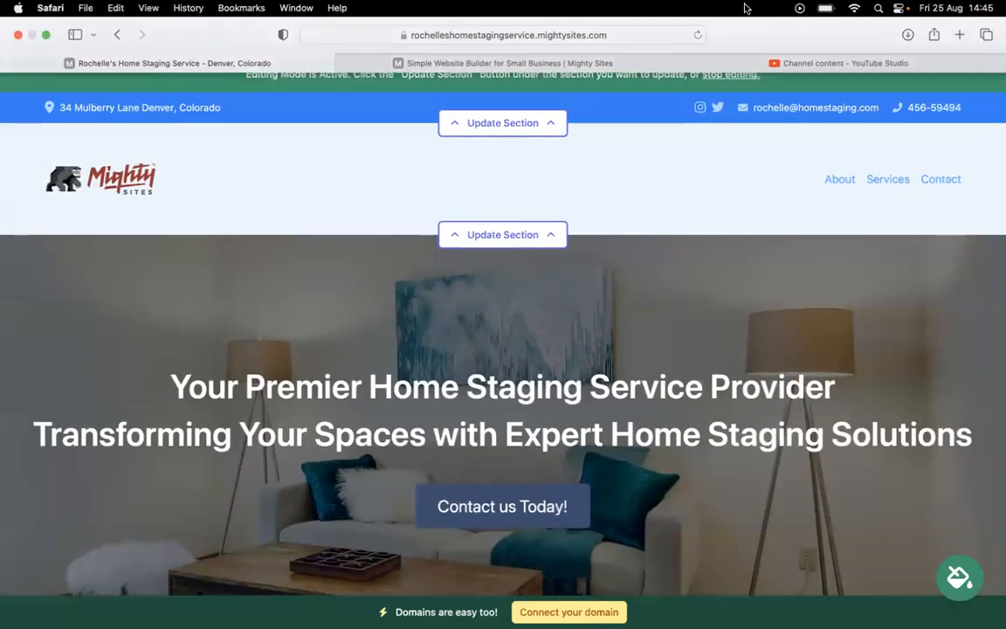